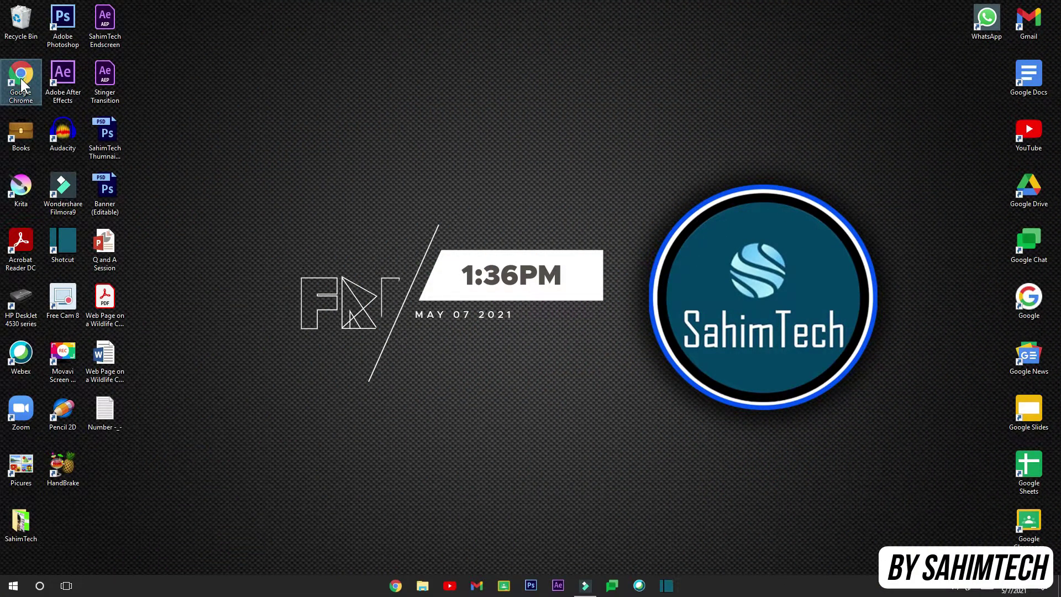
Launch Chrome, load Gmail from the bookmark, and open the Web Store in a second tab via Apps.
double_click(21, 78)
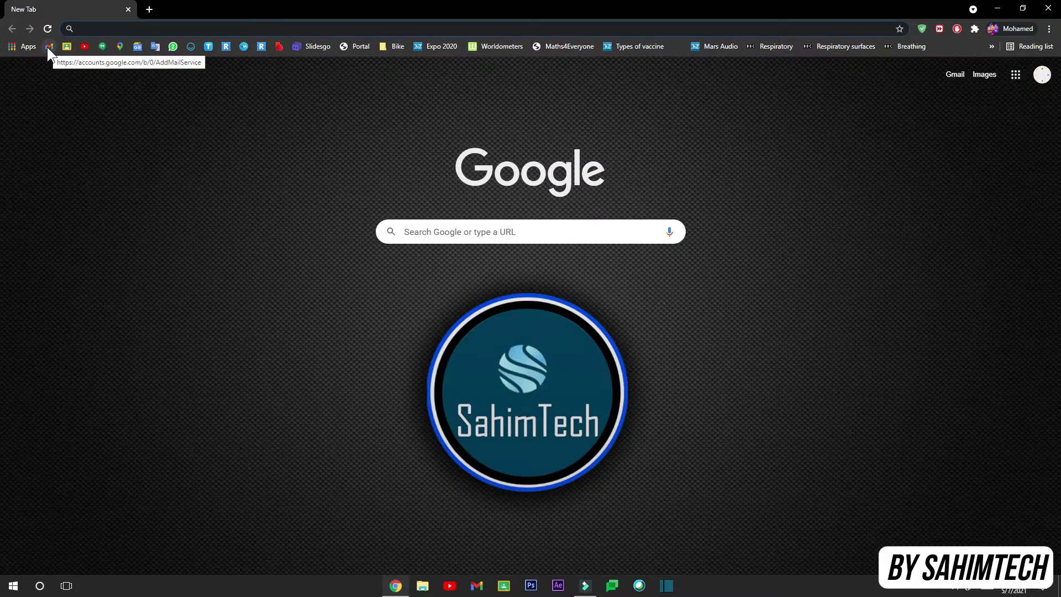
left_click(48, 47)
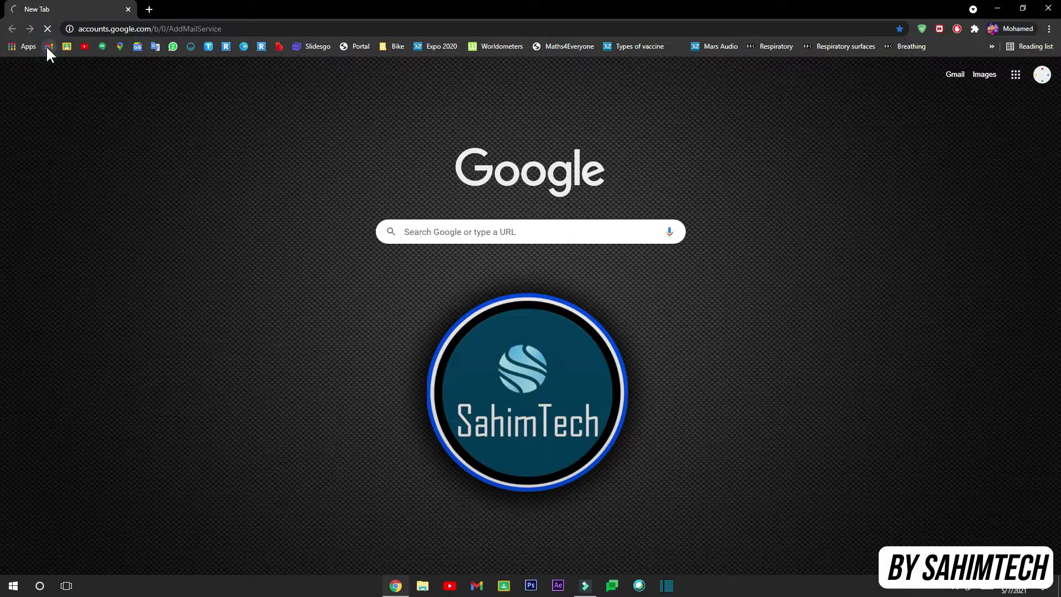
left_click(150, 9)
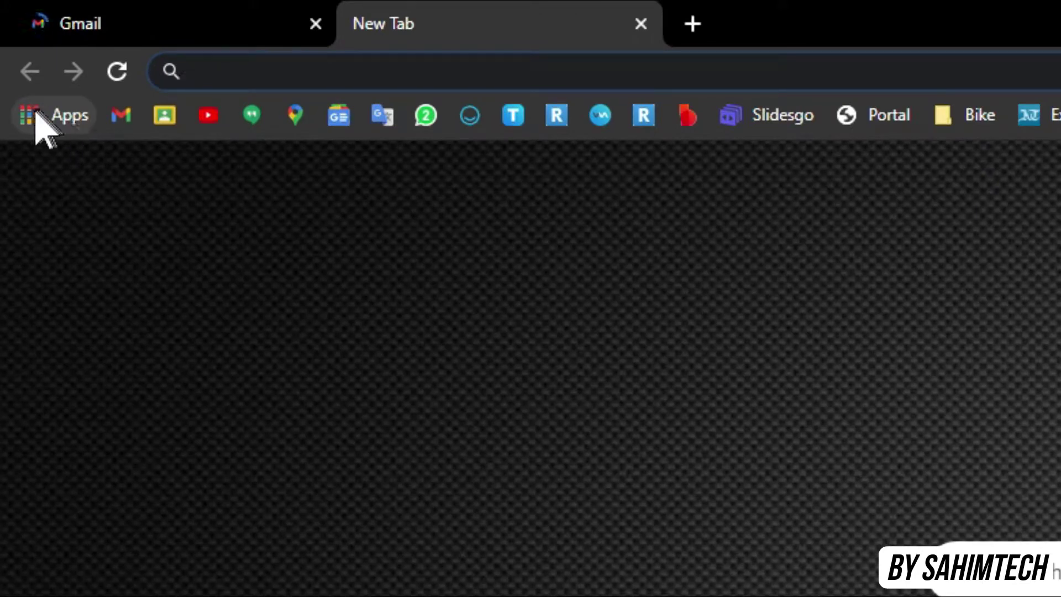
left_click(61, 114)
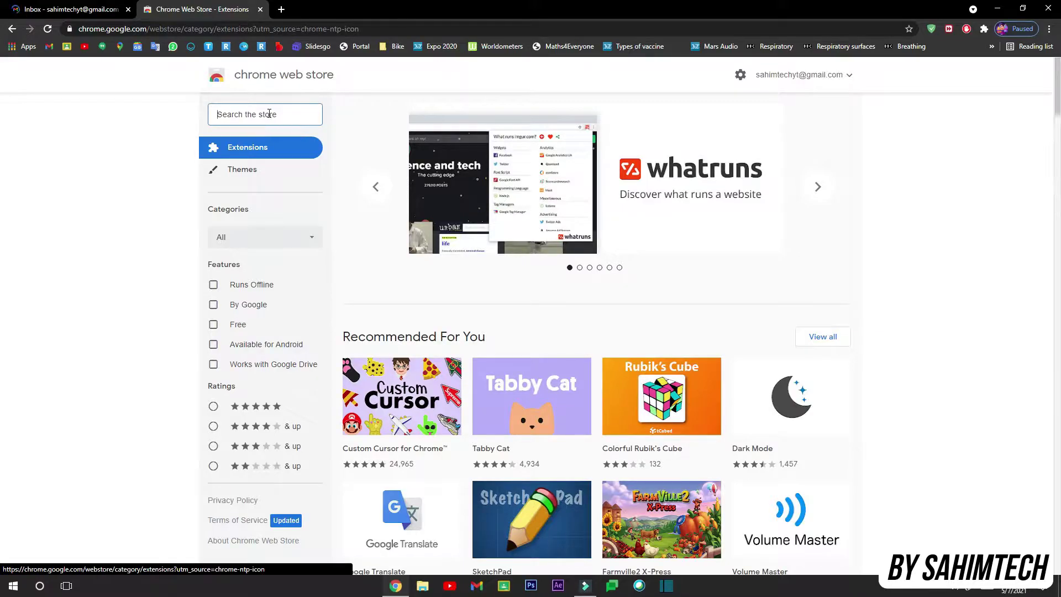
Search the store for 'email tracker' and open the Unlimited Email Tracker result.
type("email t")
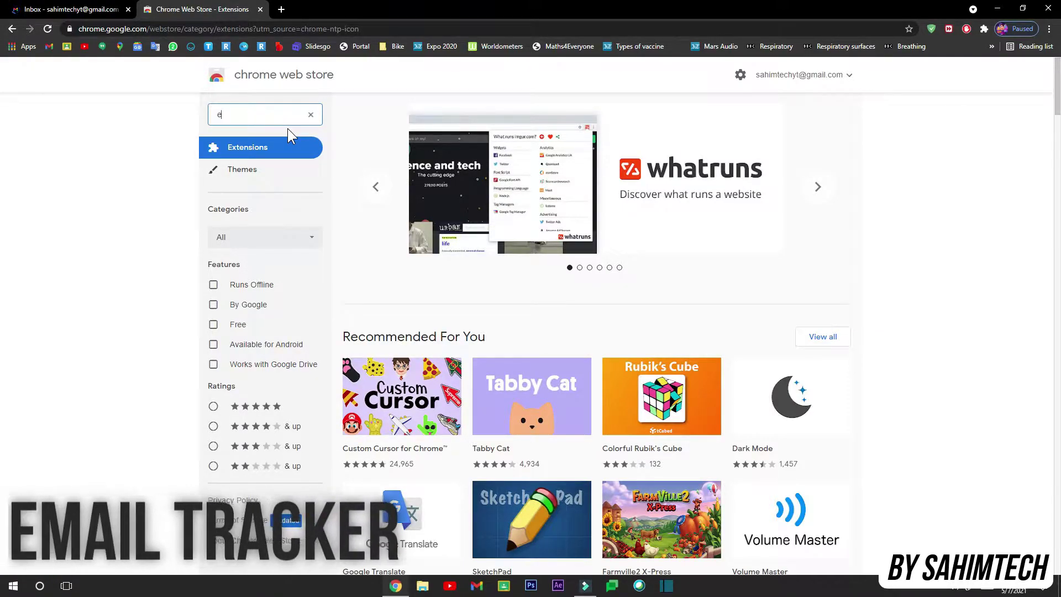
type("racker")
key("Return")
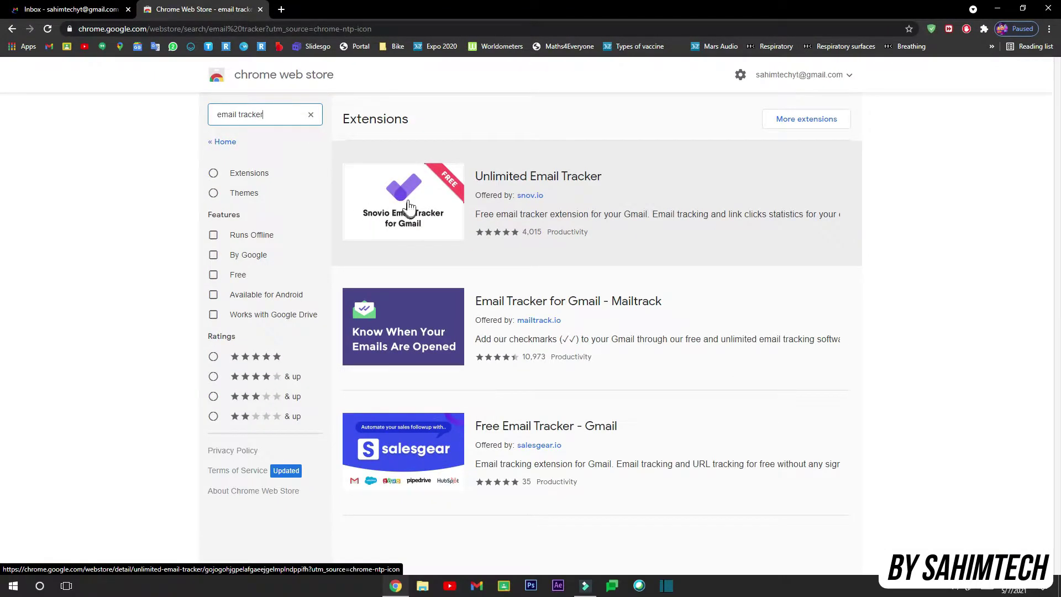
left_click(253, 276)
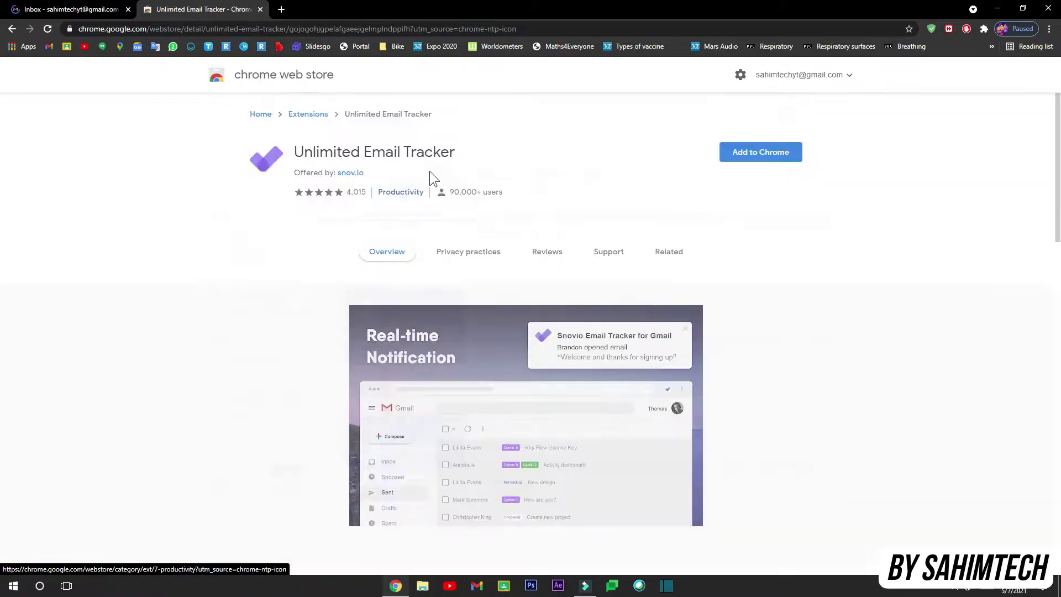
Highlight parts of the extension title and the page address on the detail page.
left_click_drag(297, 151, 389, 158)
left_click(389, 158)
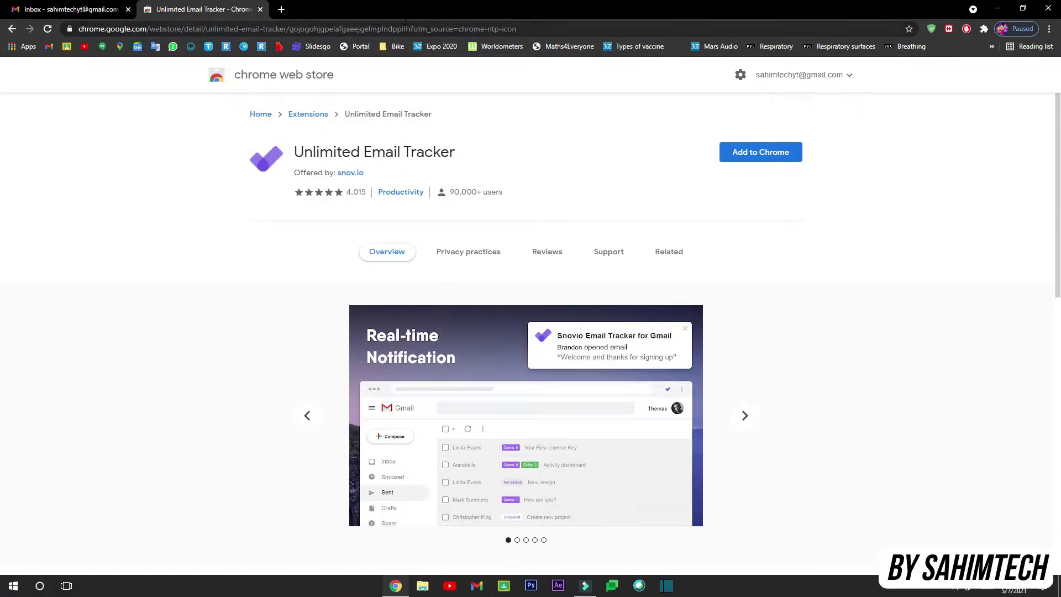
left_click(404, 24)
left_click(404, 25)
left_click(487, 105)
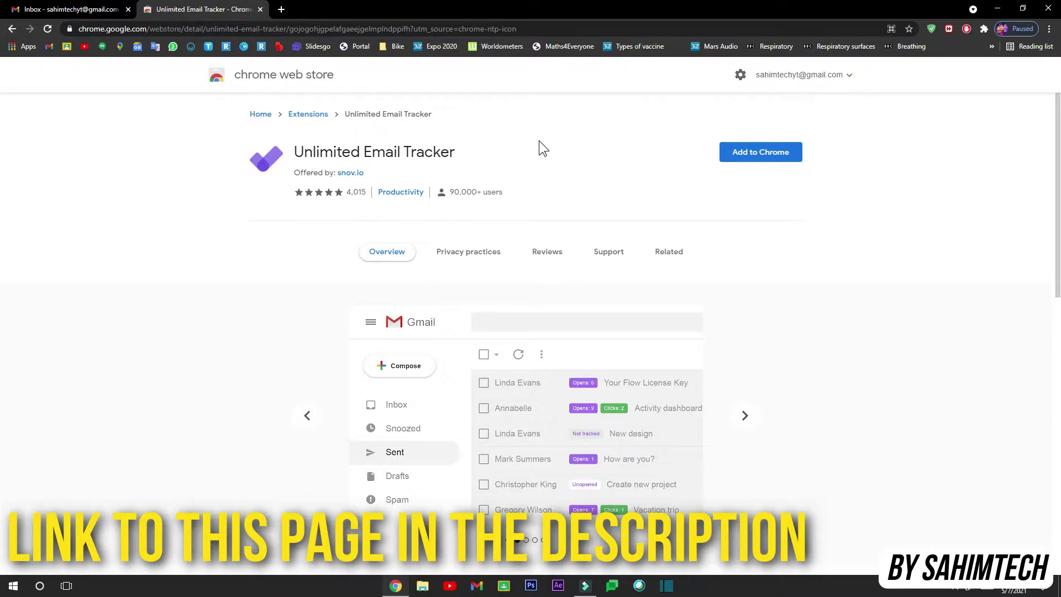
double_click(533, 29)
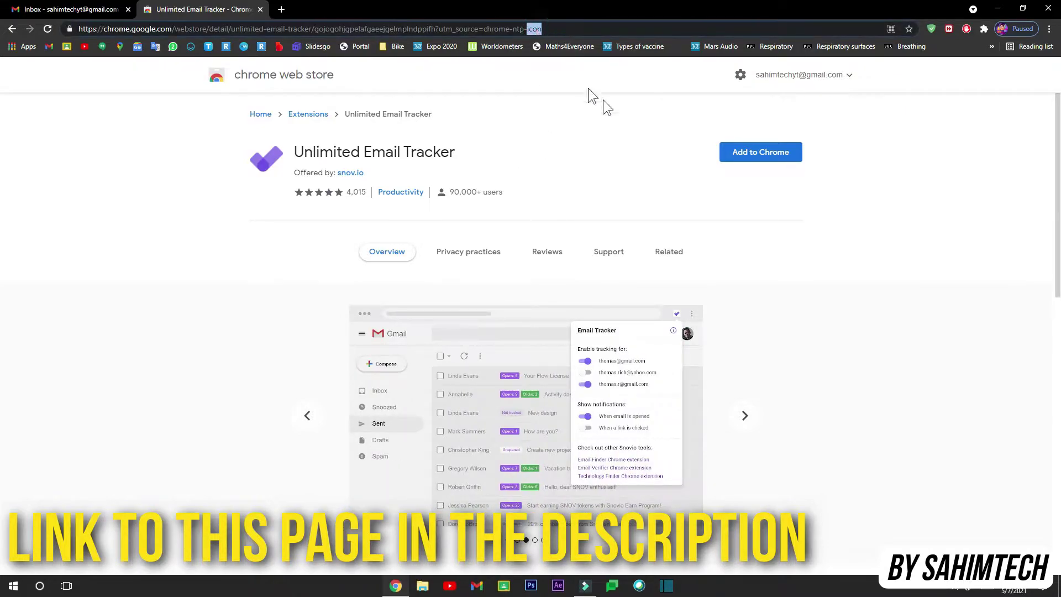
left_click(636, 138)
left_click_drag(300, 147, 328, 154)
left_click(403, 148)
Add Unlimited Email Tracker to Chrome, confirming Add extension in the permissions dialog.
left_click(328, 155)
left_click(755, 155)
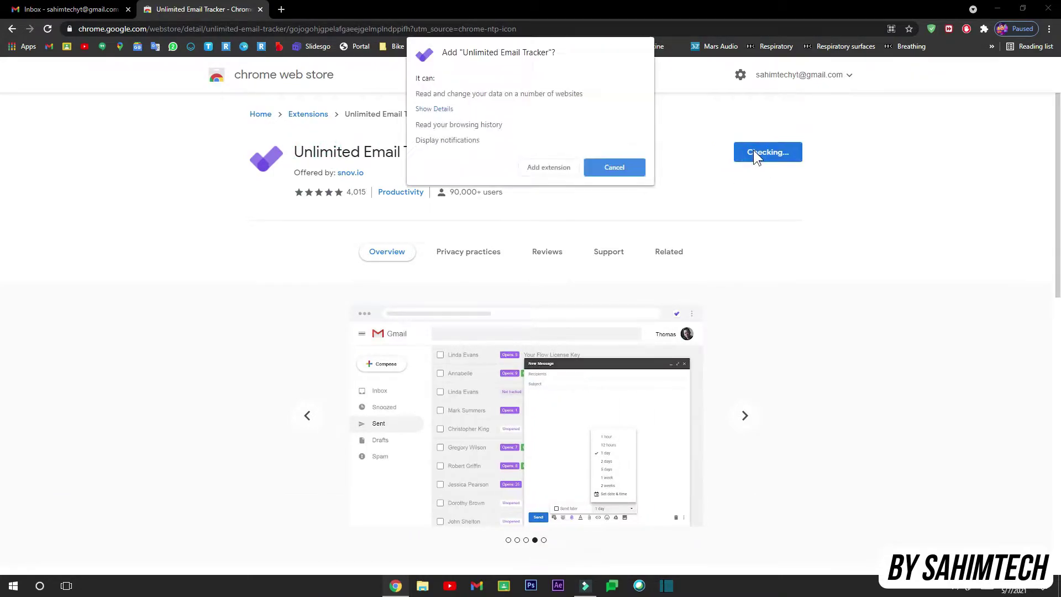
left_click(543, 167)
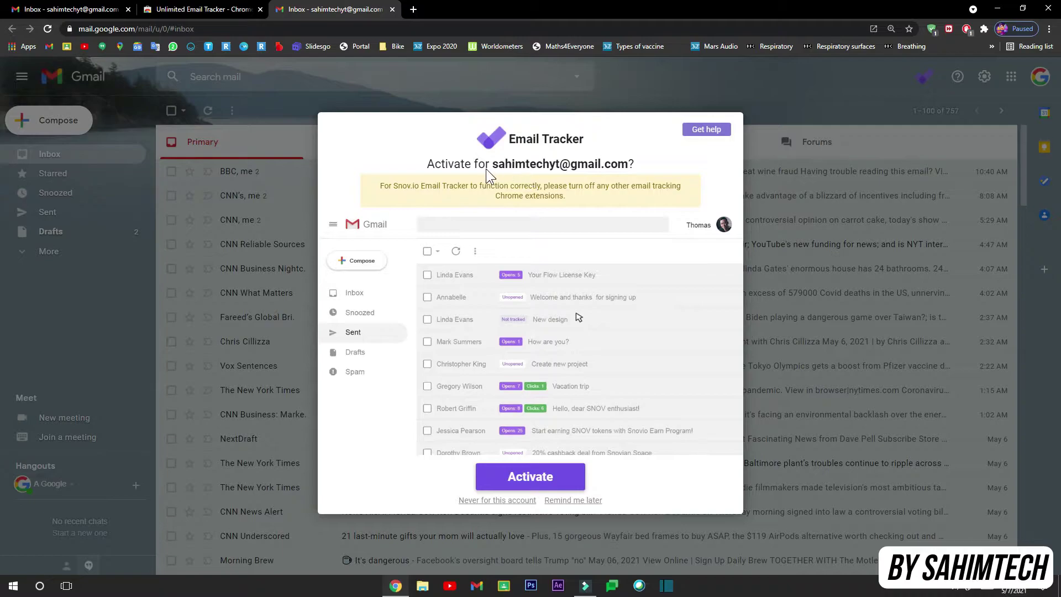
Activate email tracking for the Gmail account and start a blank new message with C.
left_click(560, 479)
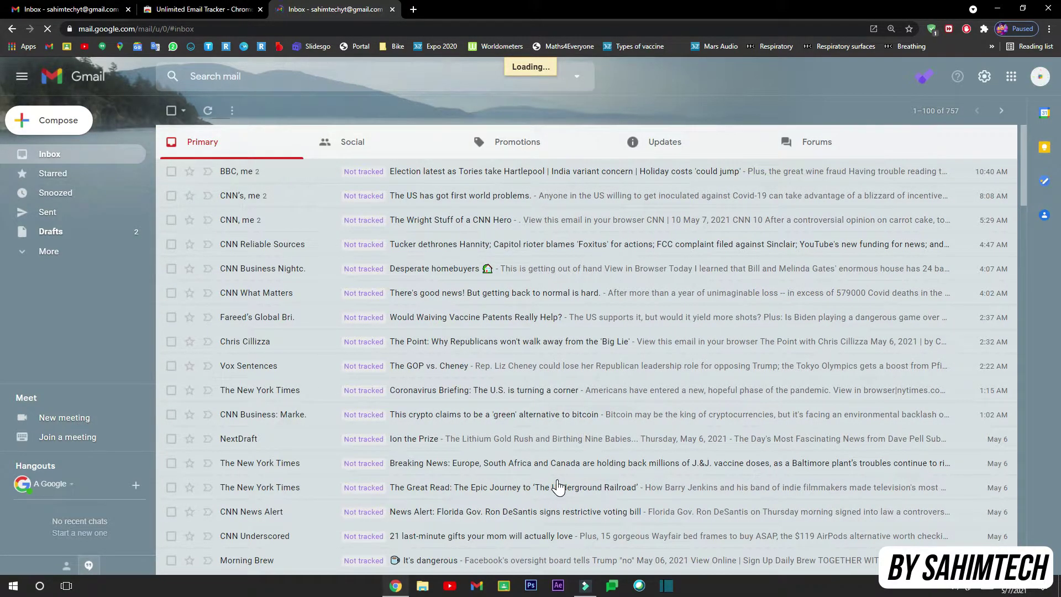
key("c")
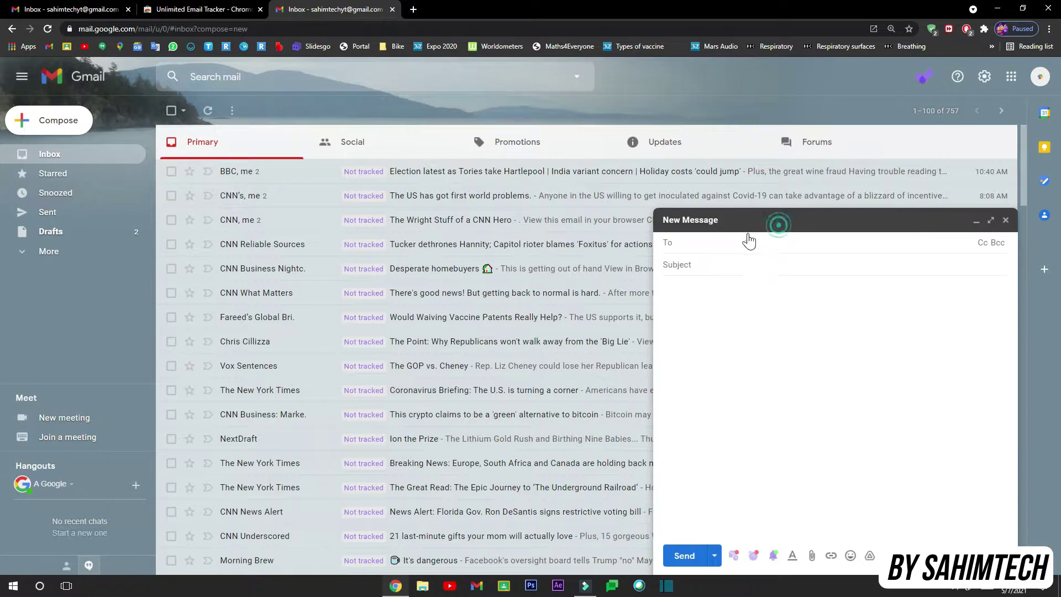
Minimize, restore and close the New Message window, then open the Email tracker panel from the toolbar.
left_click(728, 225)
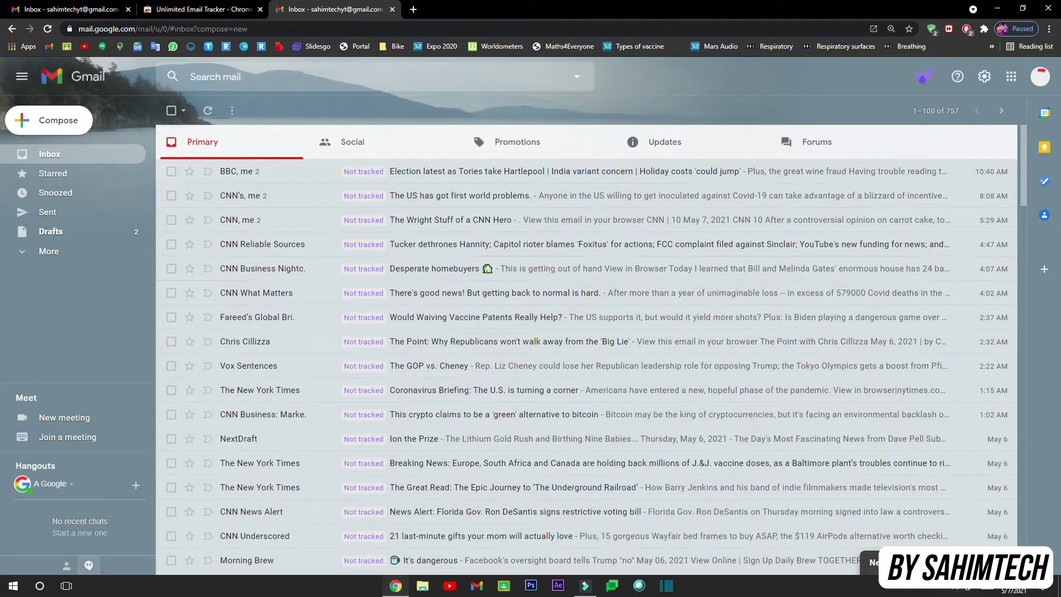
left_click(871, 562)
left_click(885, 362)
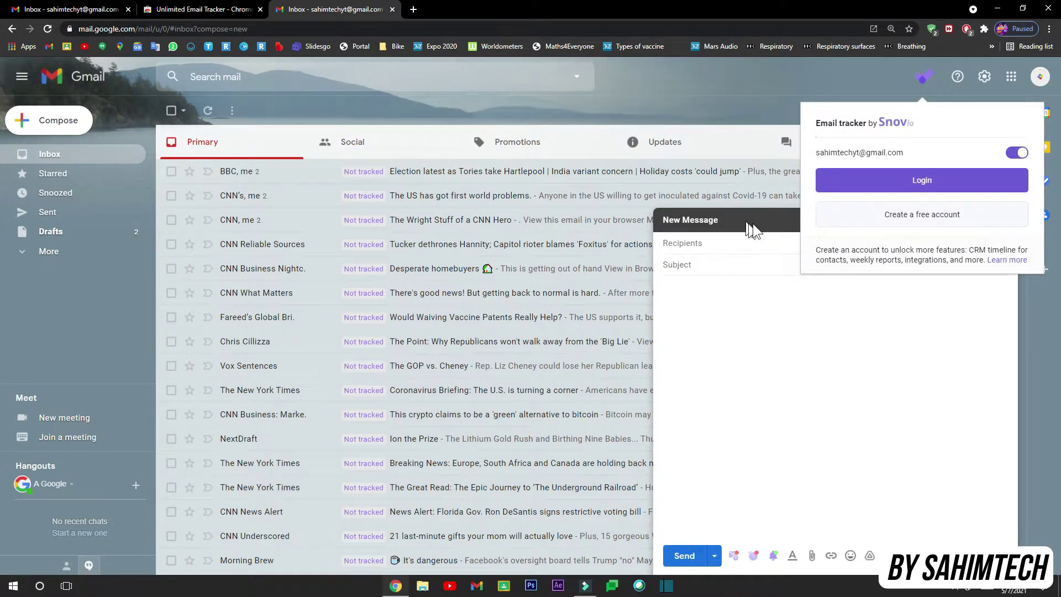
left_click(1009, 219)
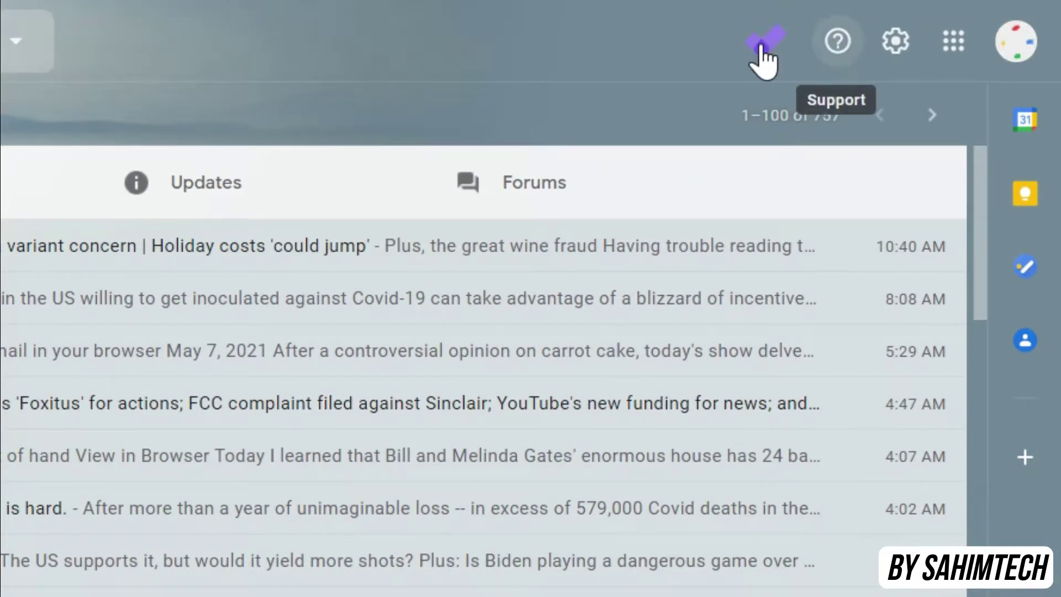
left_click(761, 47)
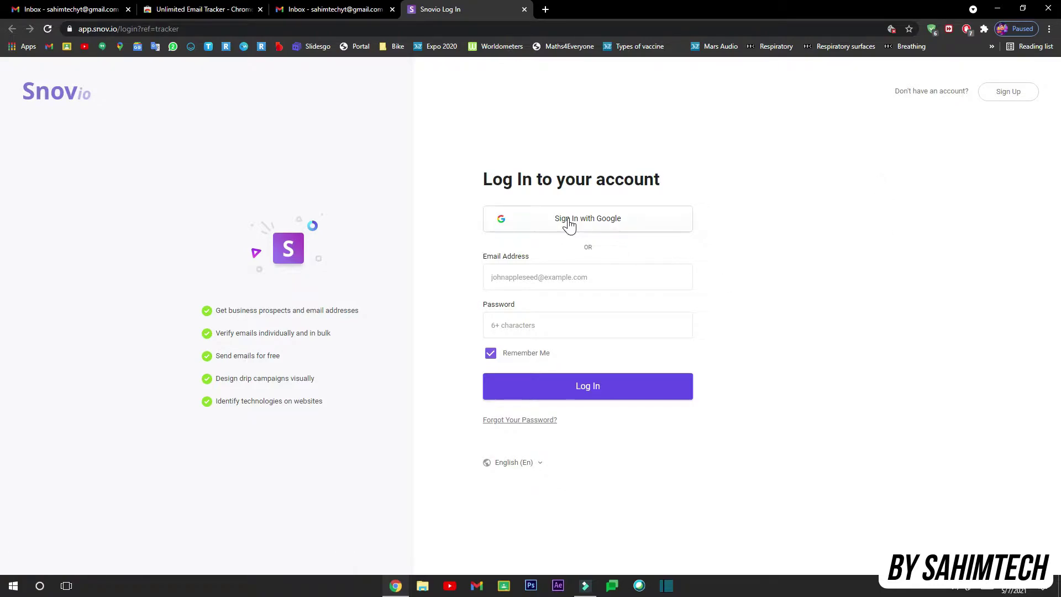
Sign in to Snov.io with Google, choosing the Google account.
left_click(595, 221)
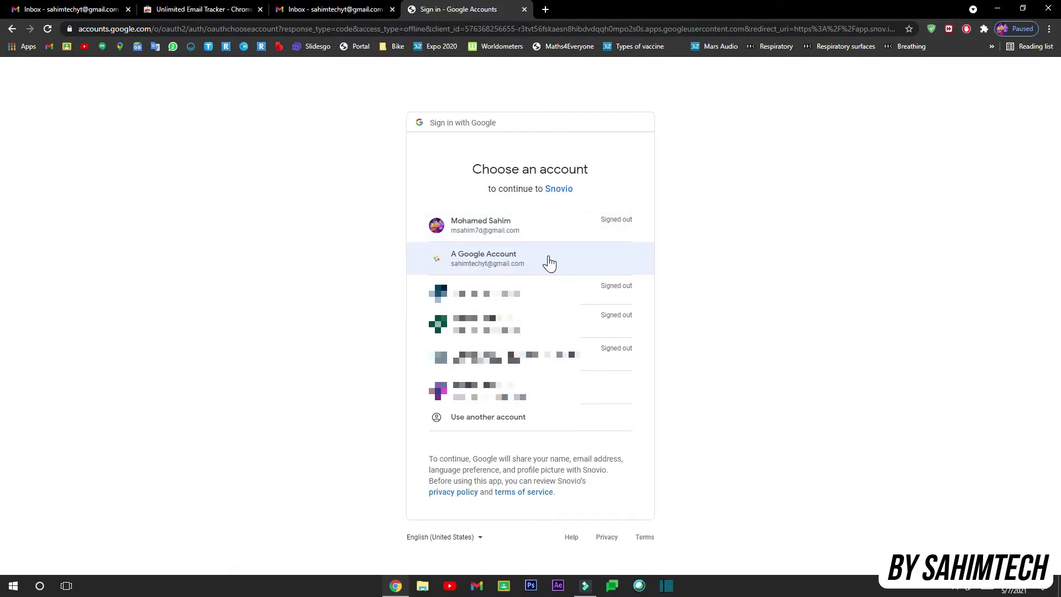
left_click(549, 257)
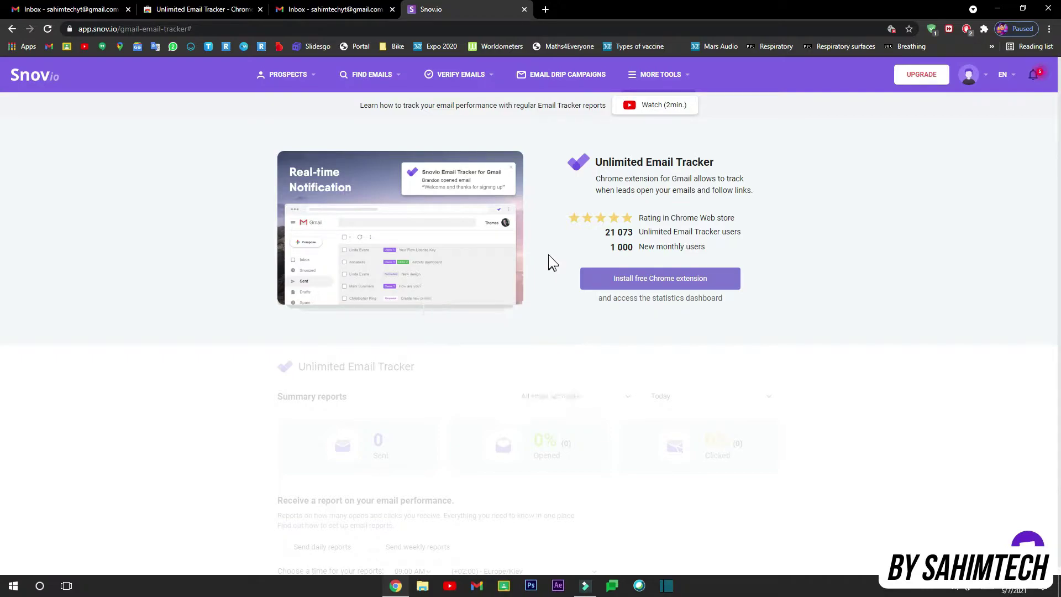
Close the Snov.io tab and tracker panel, and start a new message to a recipient.
left_click(524, 10)
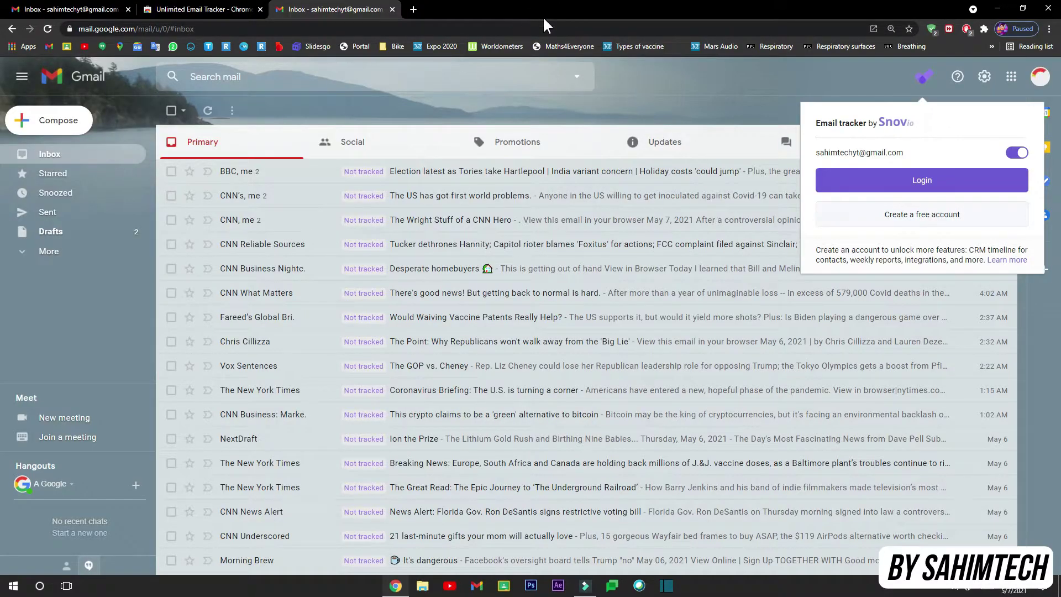
left_click(746, 68)
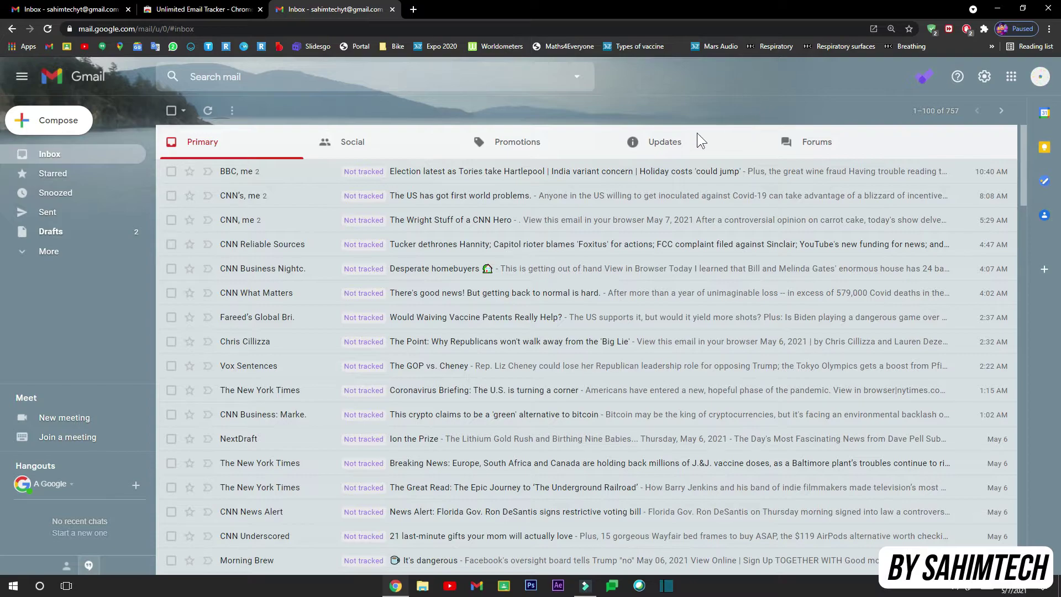
left_click(70, 124)
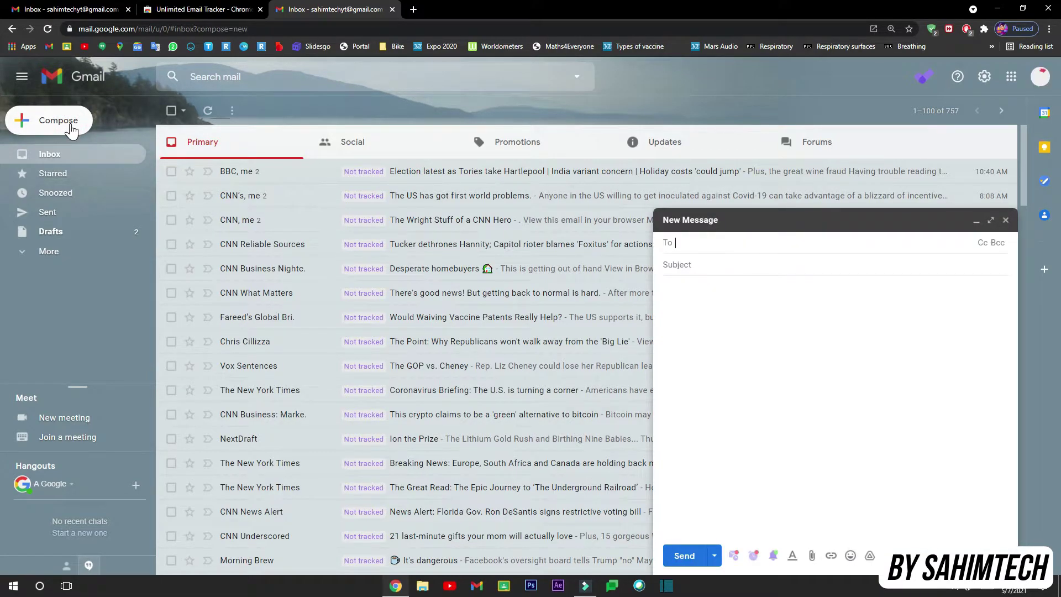
Check the account's e-mail address in the Google account panel, then close it.
left_click(1041, 78)
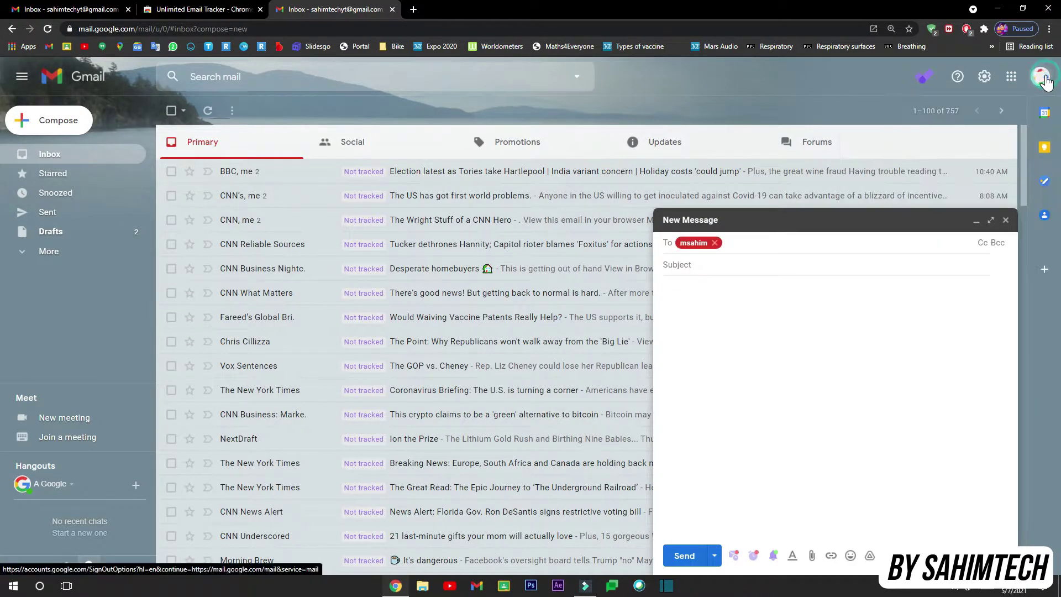
left_click_drag(902, 172, 971, 173)
left_click(895, 187)
left_click_drag(899, 185, 990, 185)
left_click(974, 187)
left_click(775, 82)
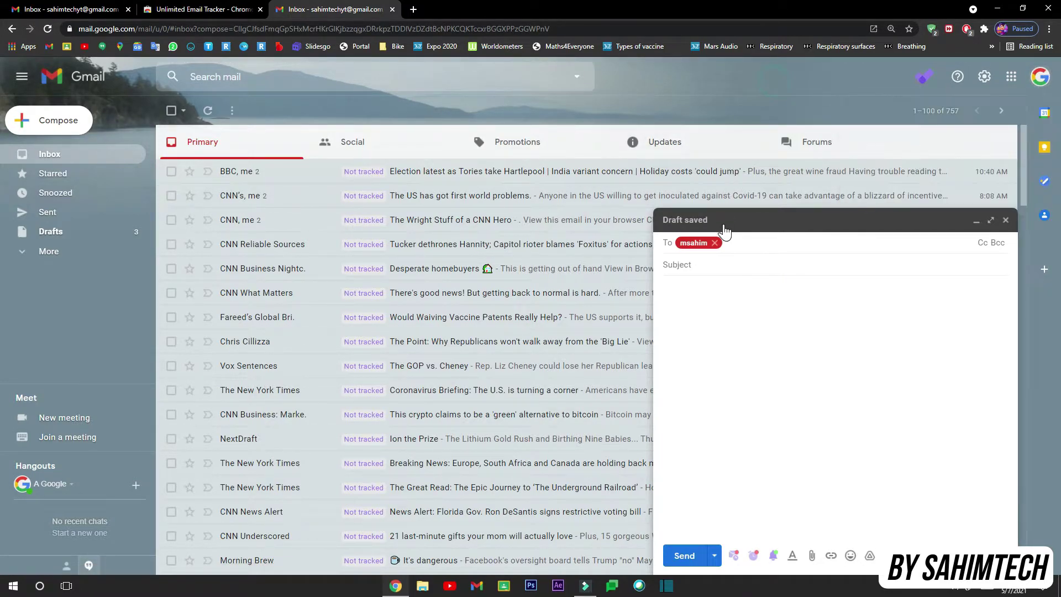
Correct the recipient, enter subject 'Email Tracker Test' and body 'Open me up'.
left_click(715, 243)
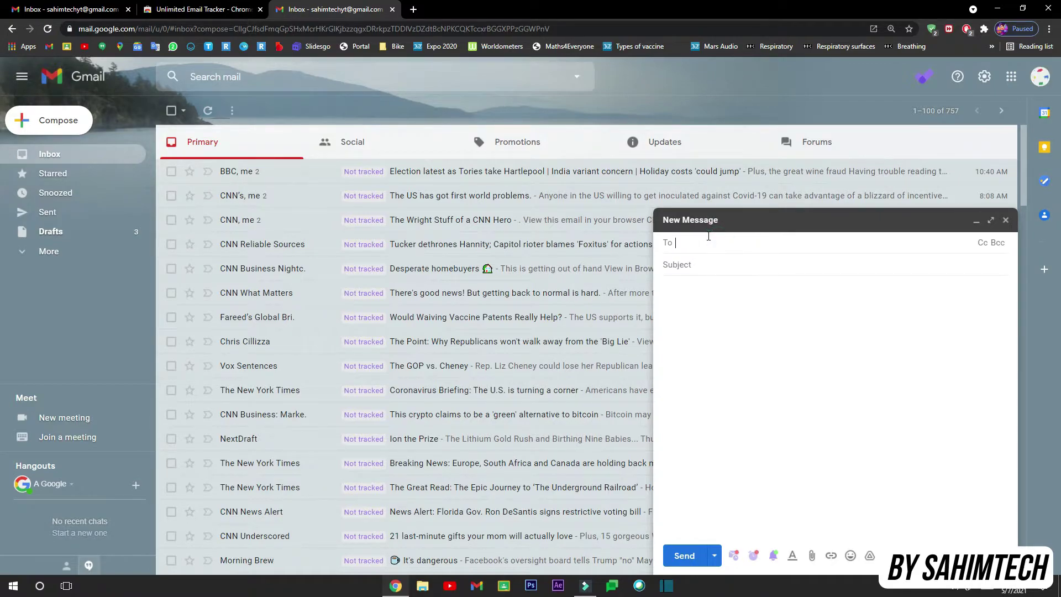
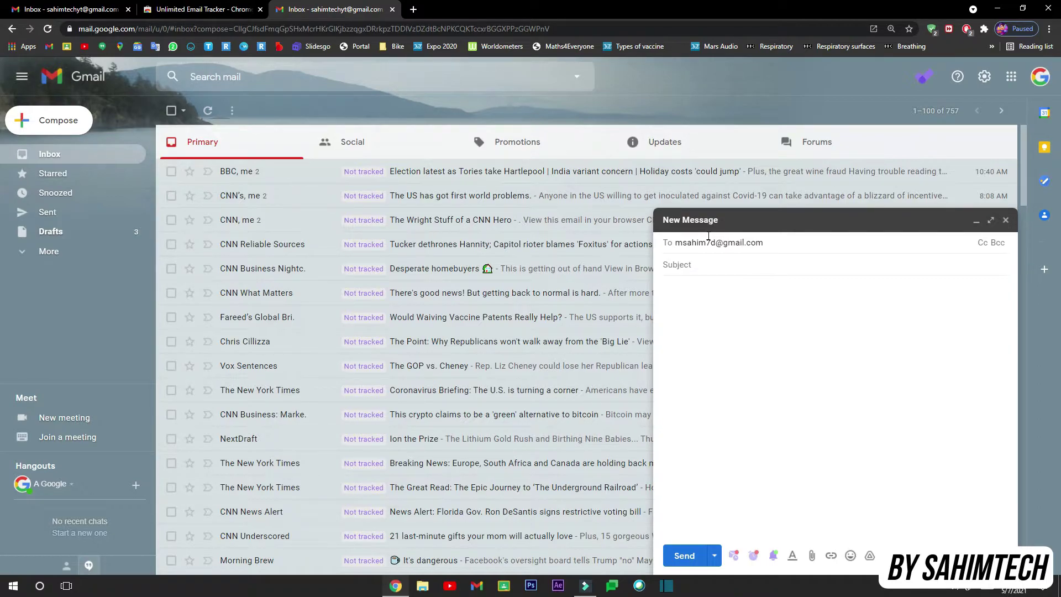
left_click(687, 266)
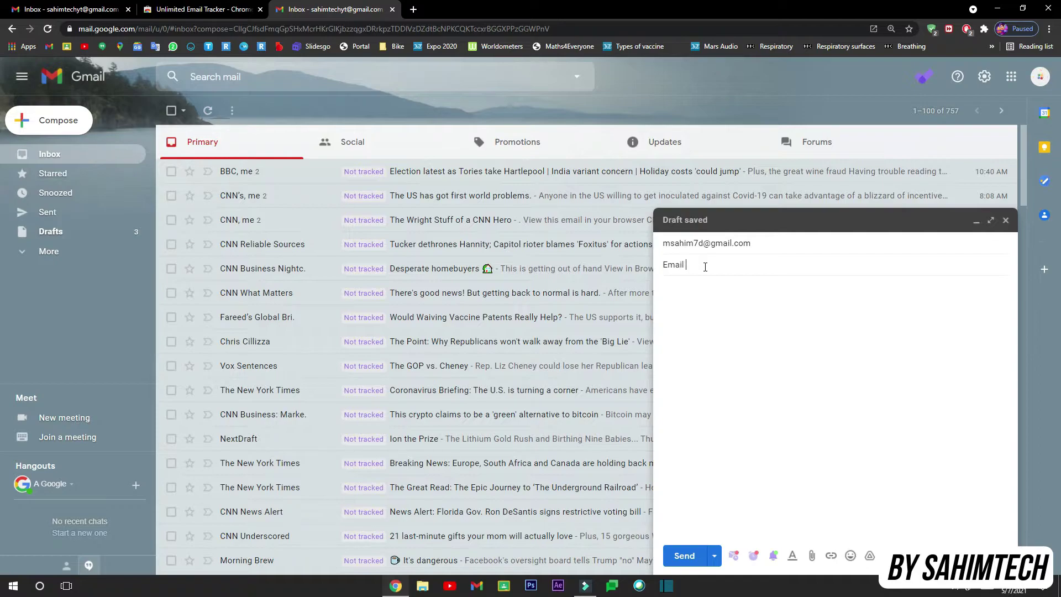
type("Email Tracker Test")
left_click(713, 312)
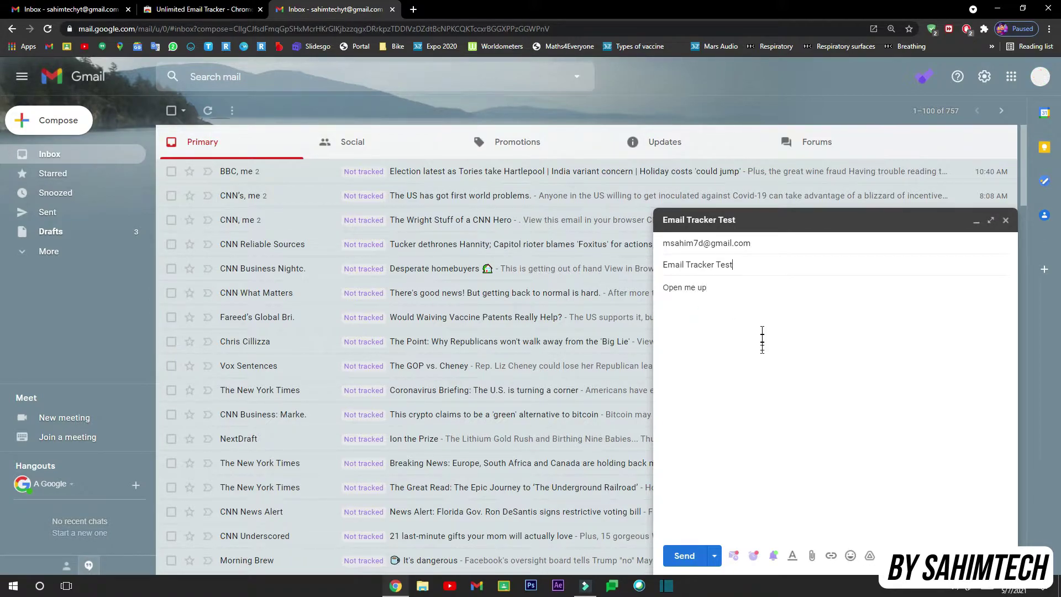
left_click(761, 349)
triple_click(763, 327)
left_click(749, 317)
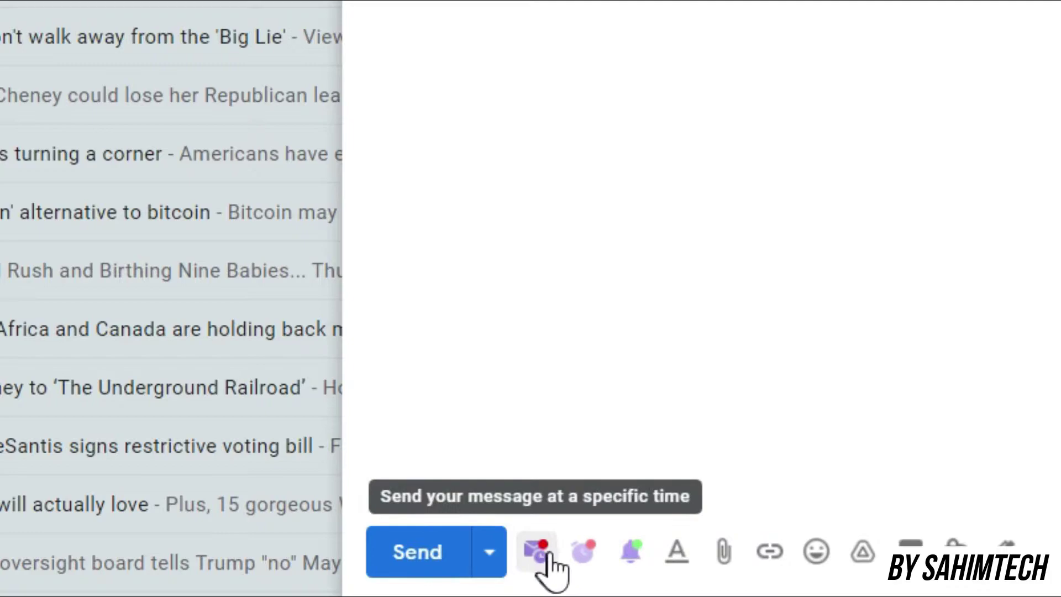
Toggle open notifications off and back on, and preview the reminder and send-later options.
left_click(632, 552)
left_click(632, 553)
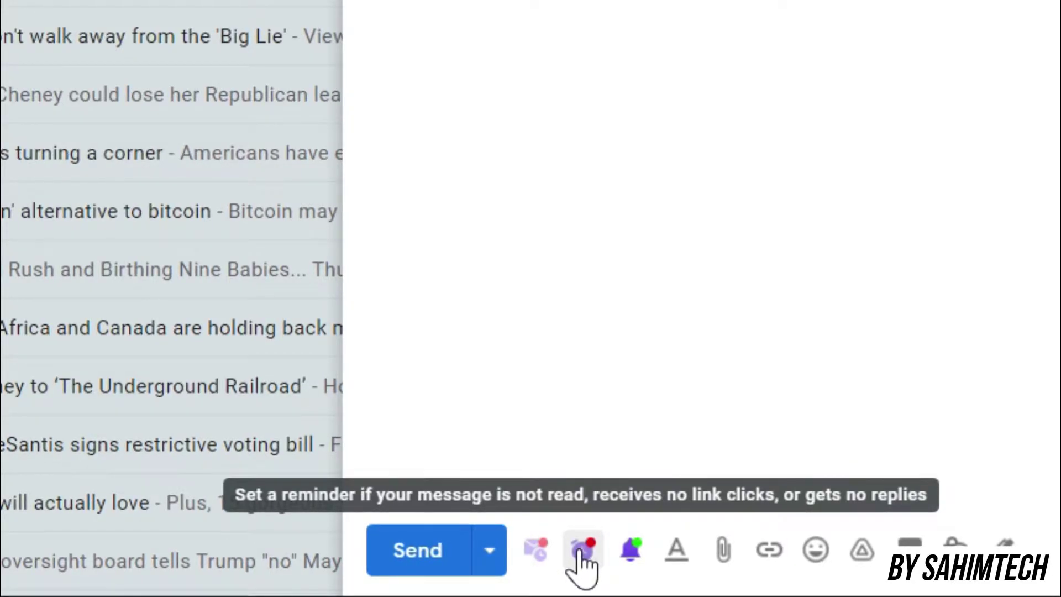
left_click(581, 556)
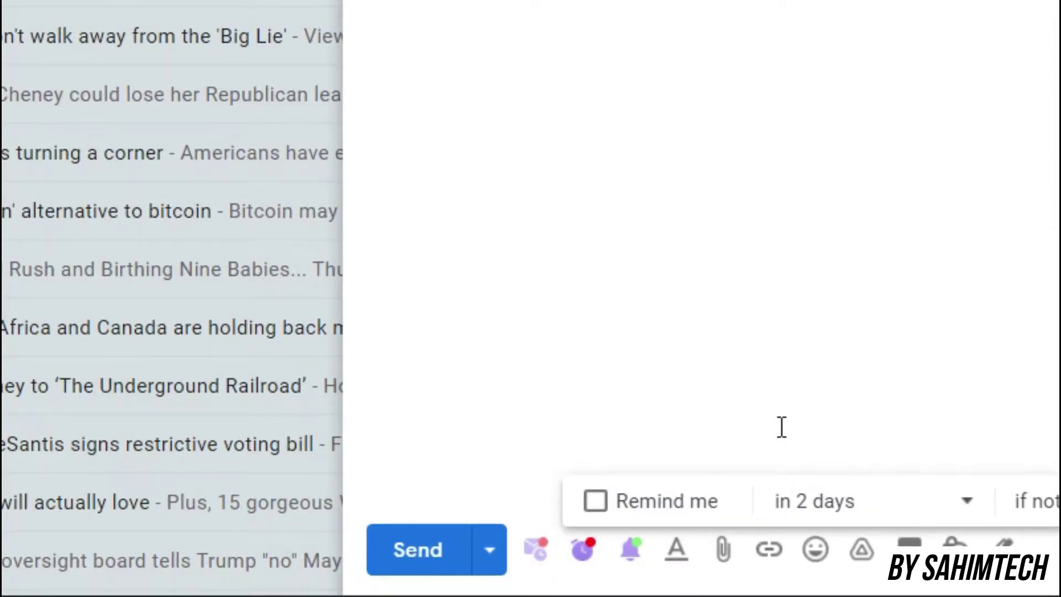
left_click(717, 413)
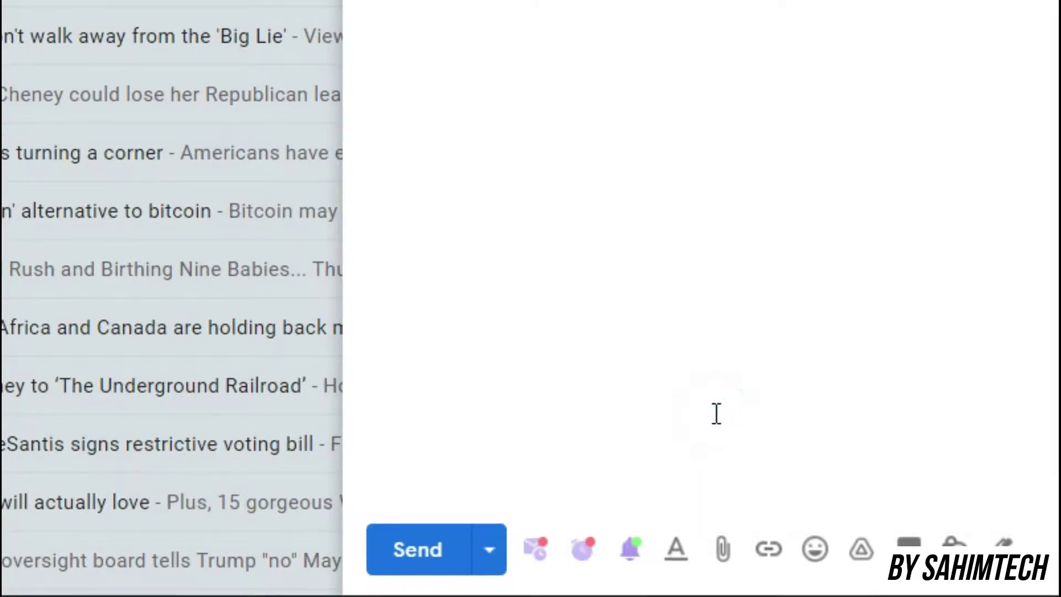
left_click(536, 549)
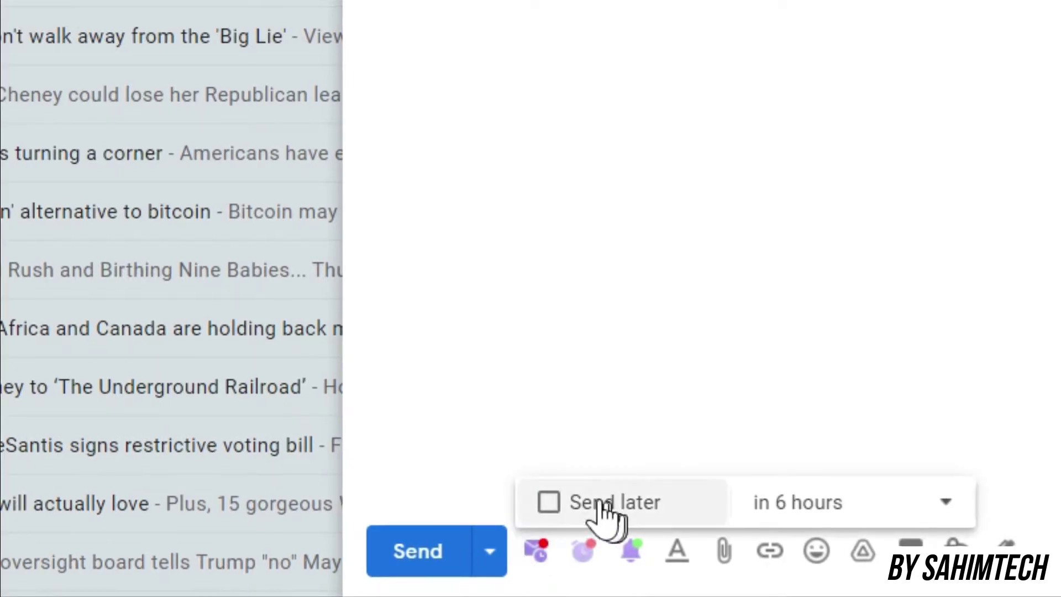
left_click(412, 378)
left_click(488, 549)
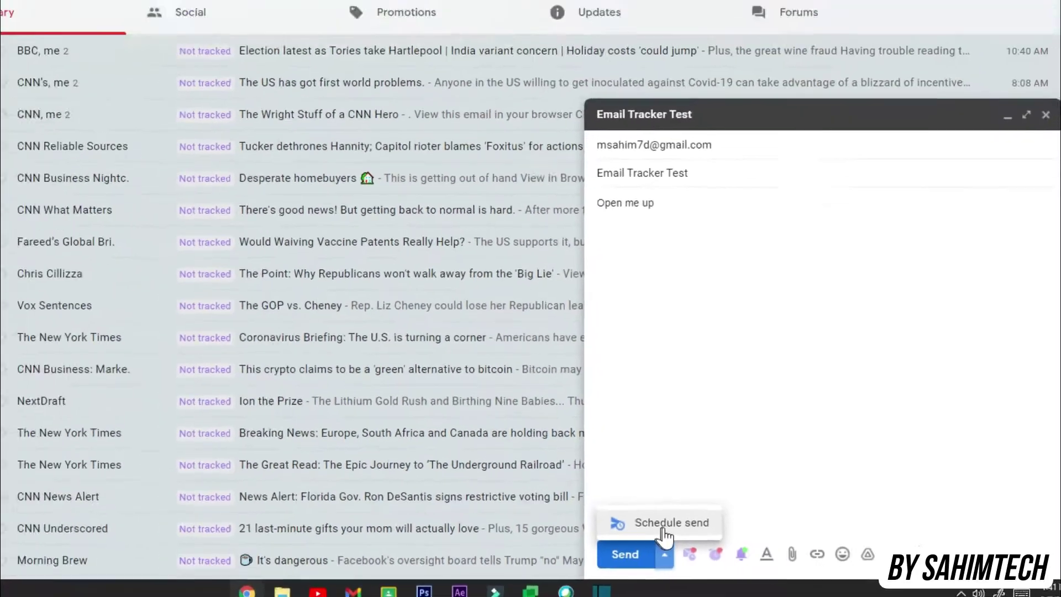
Send the Email Tracker Test email immediately and view the Sent folder.
left_click(724, 404)
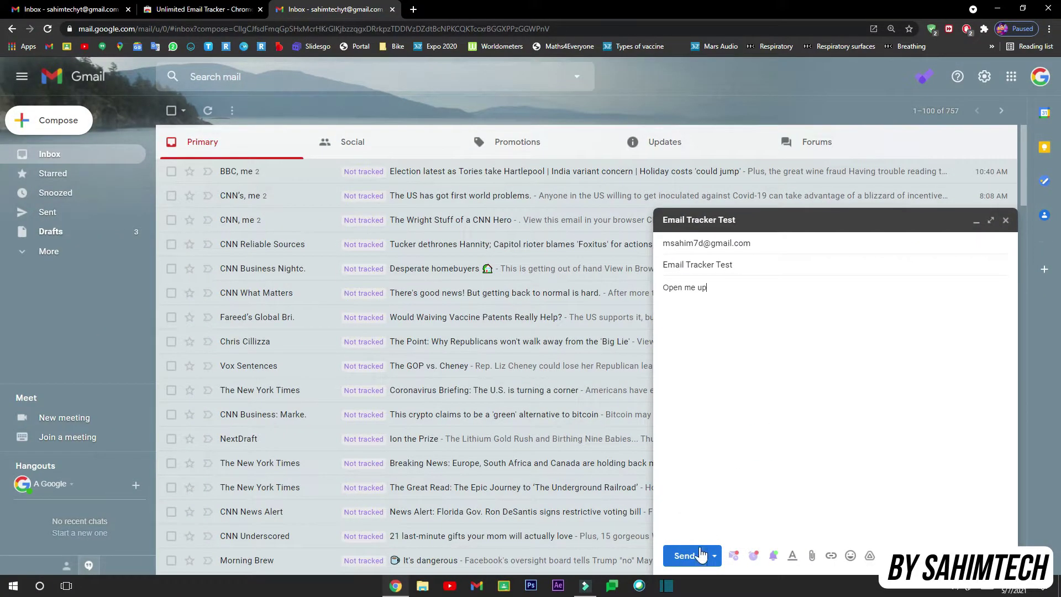
left_click(700, 554)
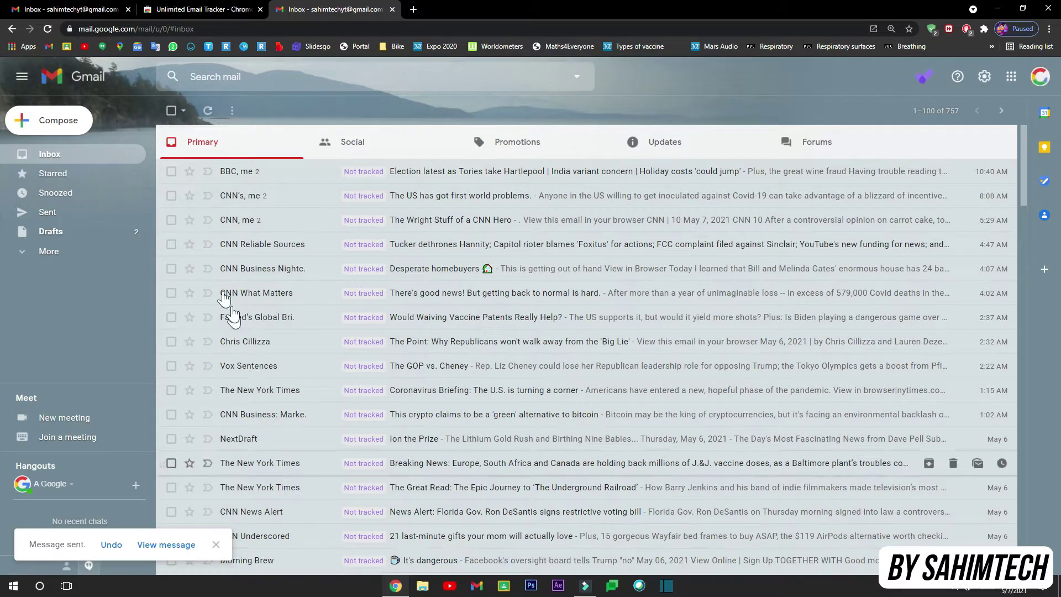
left_click(79, 223)
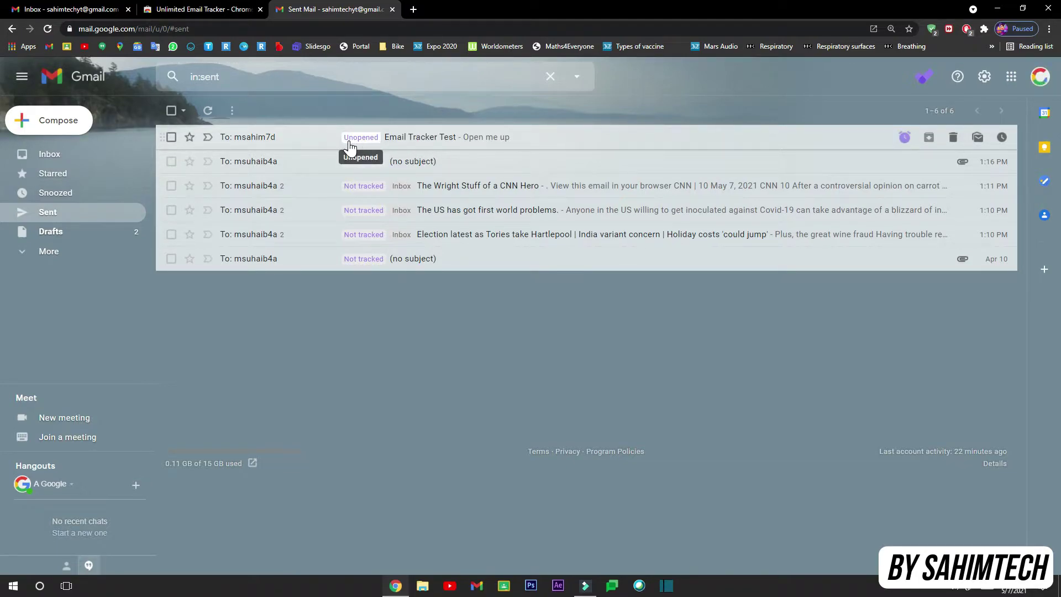
Move the five older sent conversations to the trash.
left_click(171, 161)
left_click(171, 186)
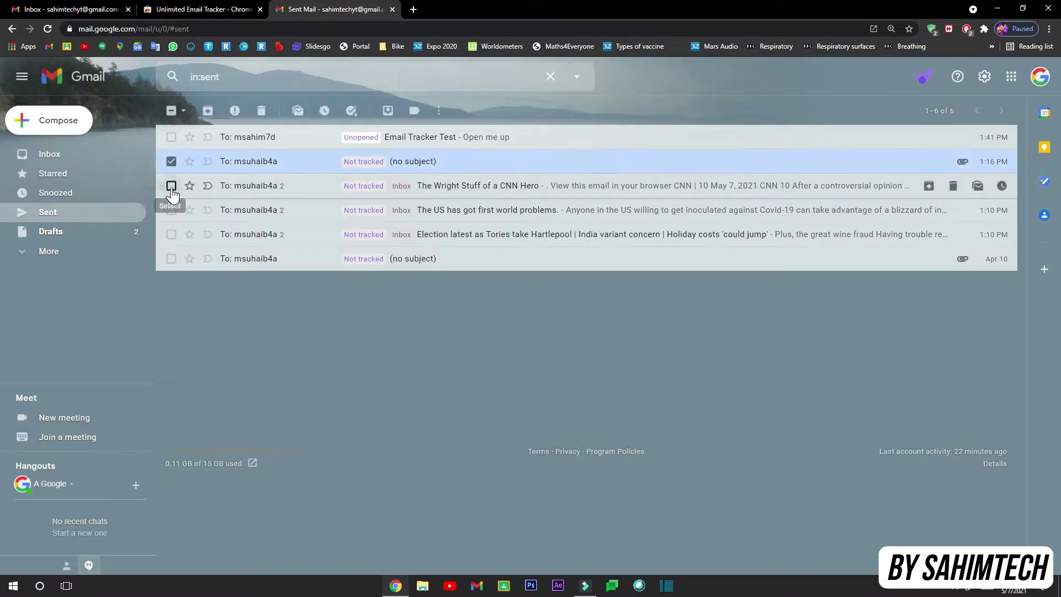
left_click(170, 210)
left_click(171, 235)
left_click(170, 259)
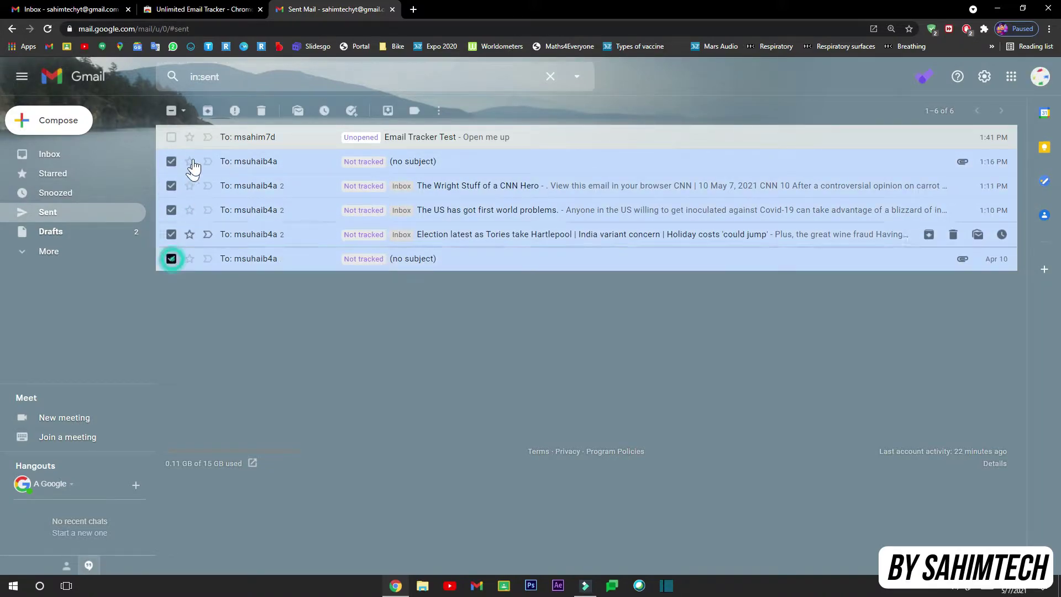
left_click(261, 111)
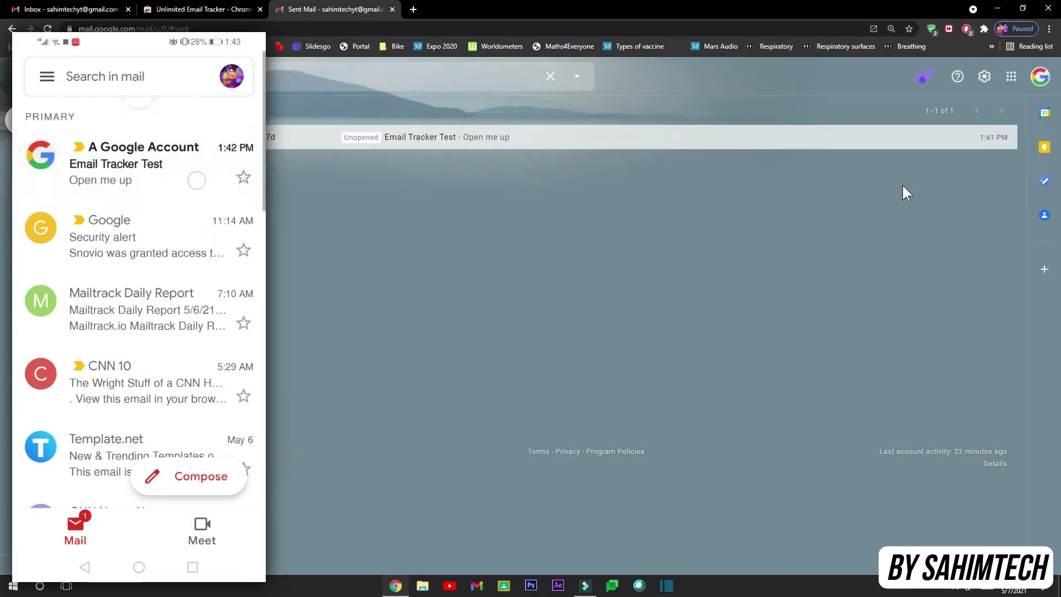
Open the sent Email Tracker Test message once its label shows one open.
left_click(1040, 77)
left_click(692, 263)
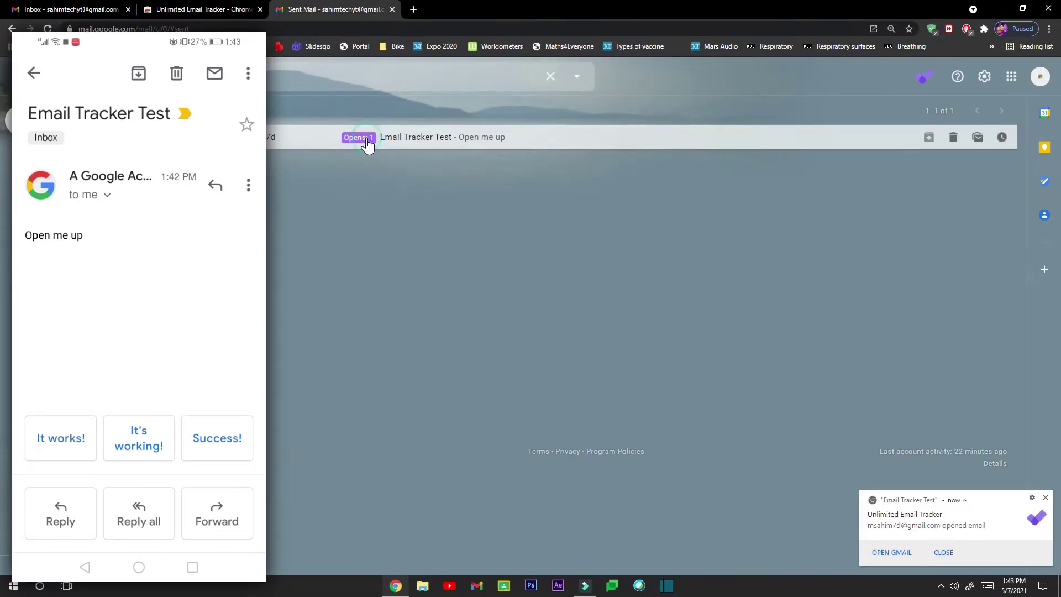
left_click(410, 172)
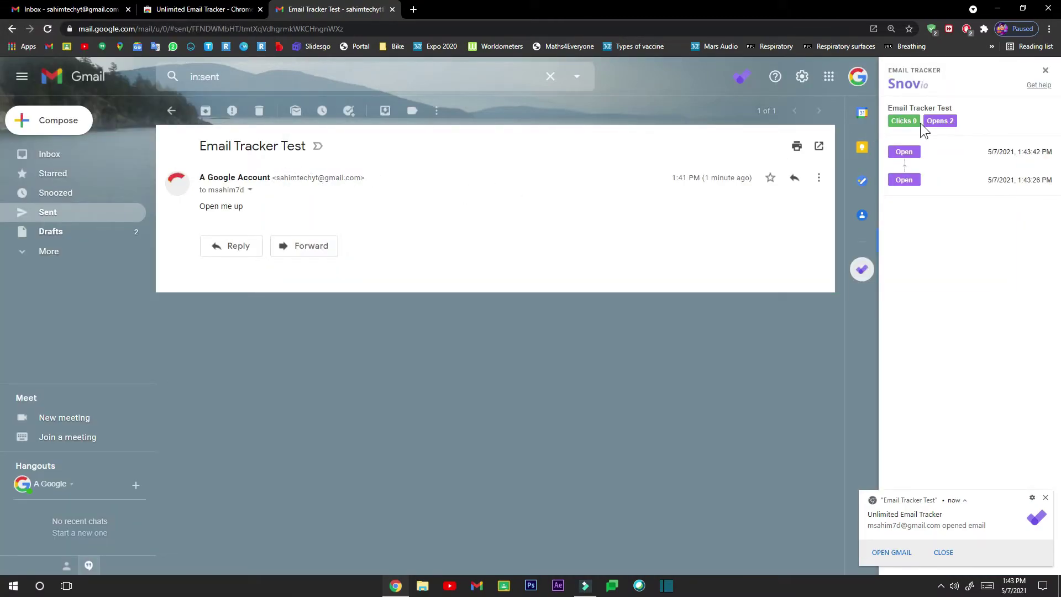
Open the Snov.io tracker panel for the message and select the first open's date and time.
left_click(938, 136)
left_click(994, 153)
left_click(998, 153)
left_click_drag(989, 152, 1054, 164)
left_click(998, 152)
left_click(1006, 152)
left_click(1009, 152)
Close the Snov tracker side panel, return to Sent mail, and dismiss the opened-email notification.
left_click(1045, 70)
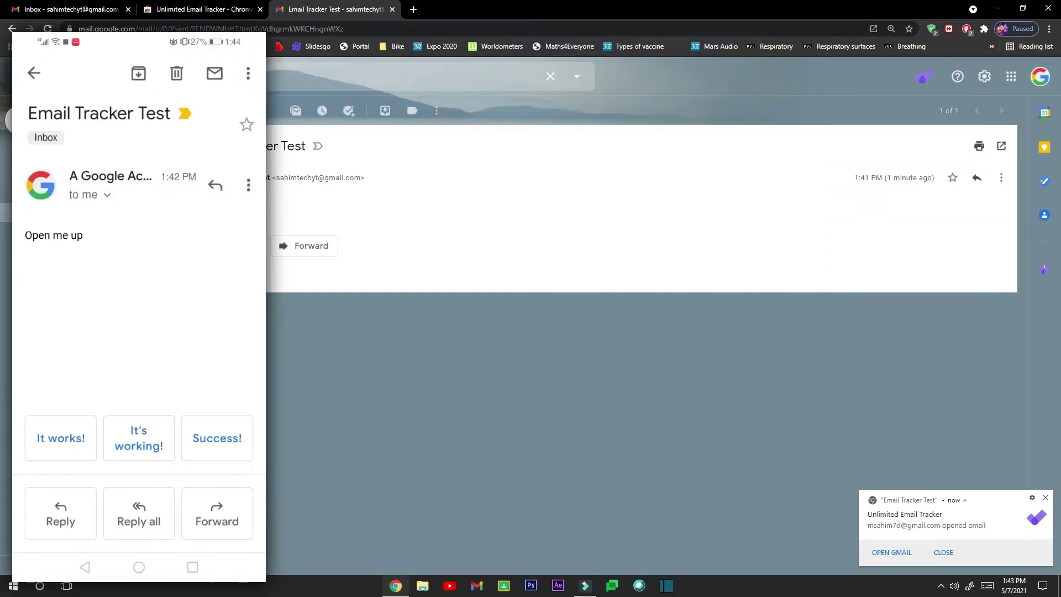
left_click(12, 28)
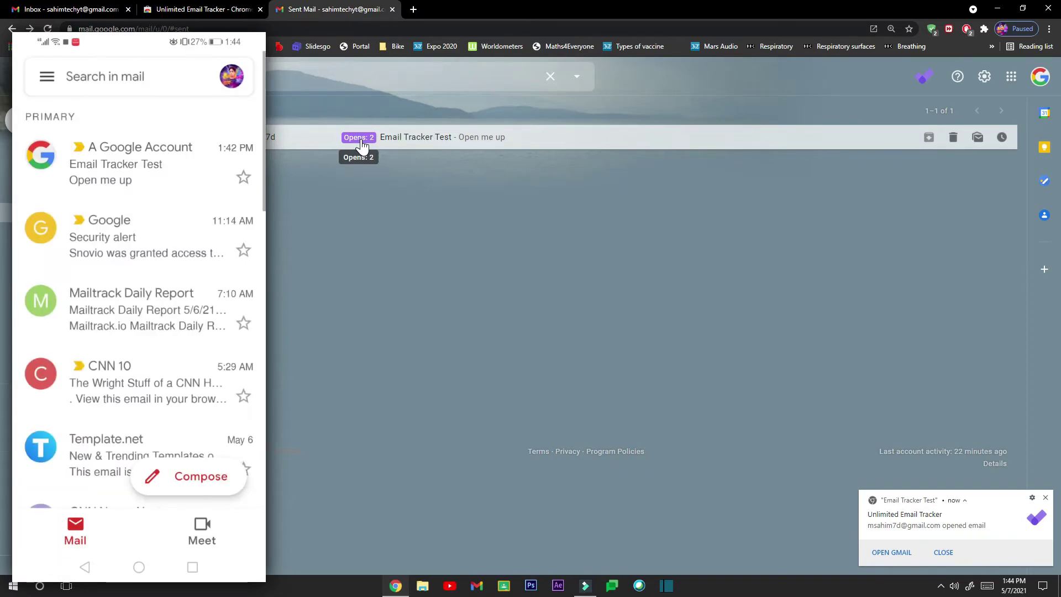
left_click(1045, 498)
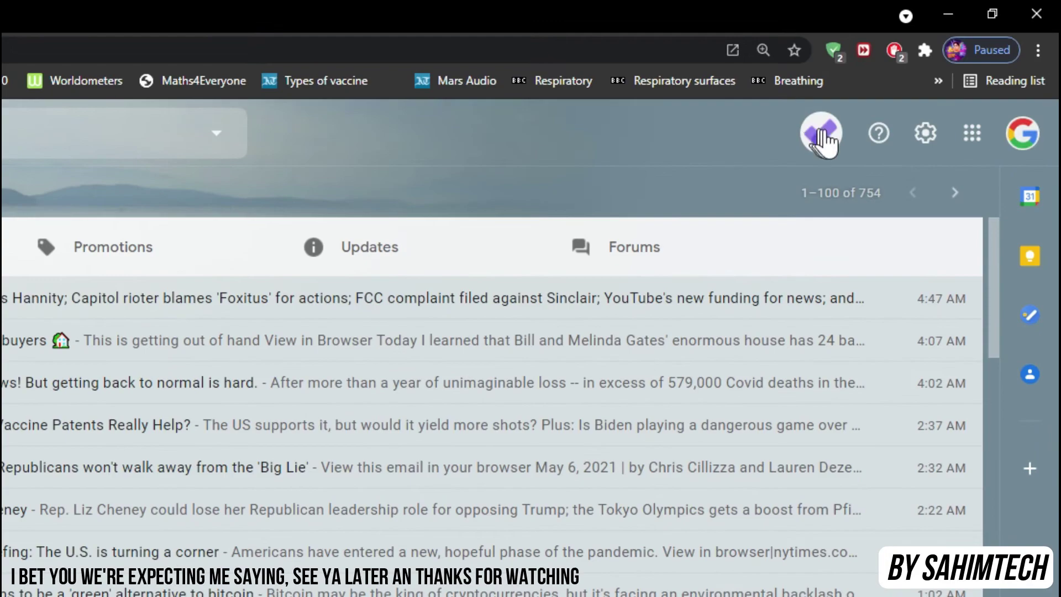
Check the Snov.io stats popup, then pin Unlimited Email Tracker and open its settings popup.
left_click(825, 142)
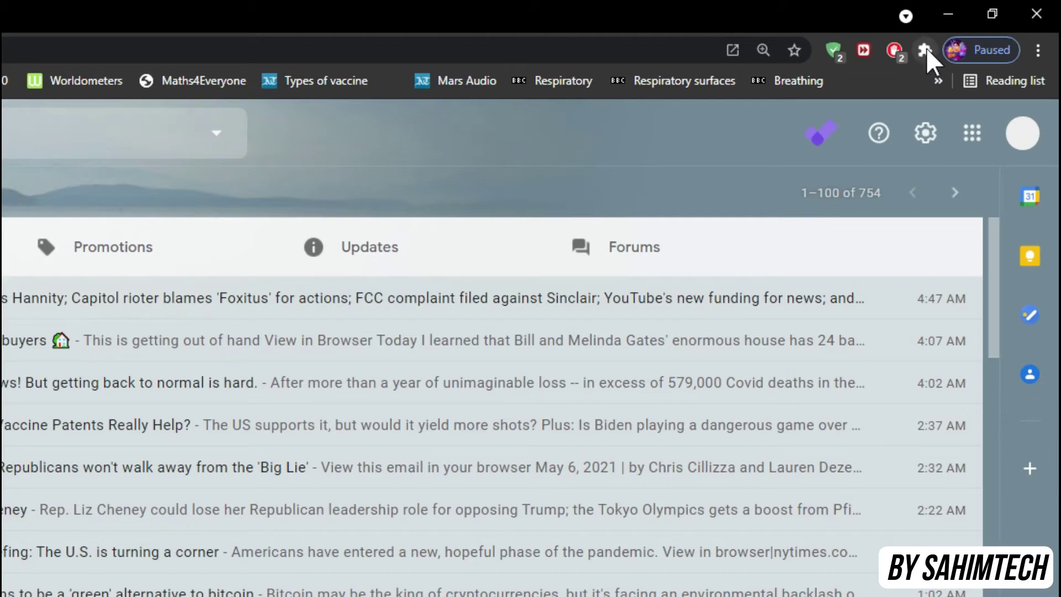
left_click(930, 48)
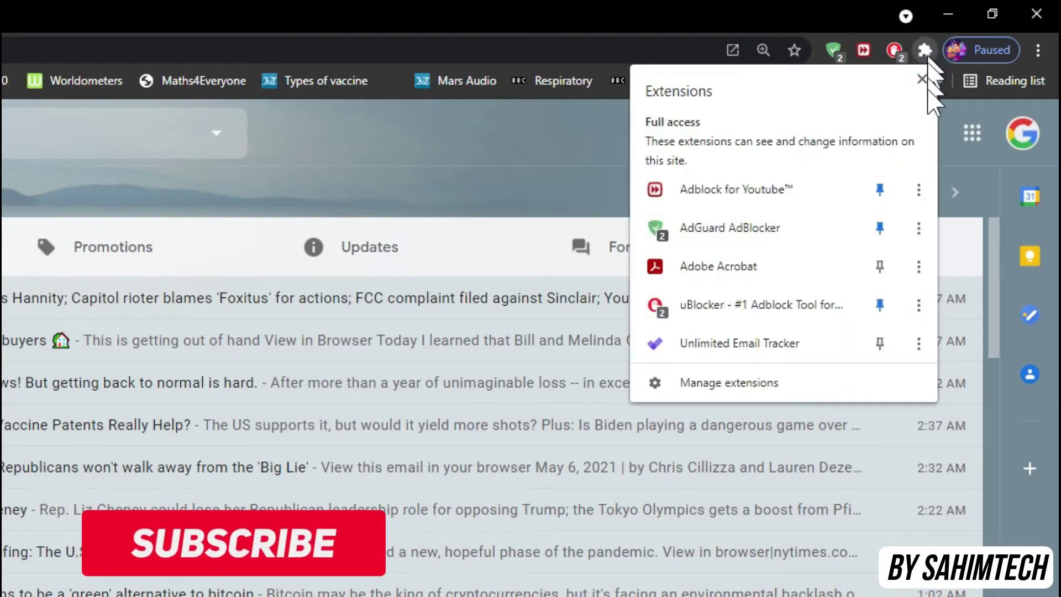
left_click(880, 342)
left_click(894, 49)
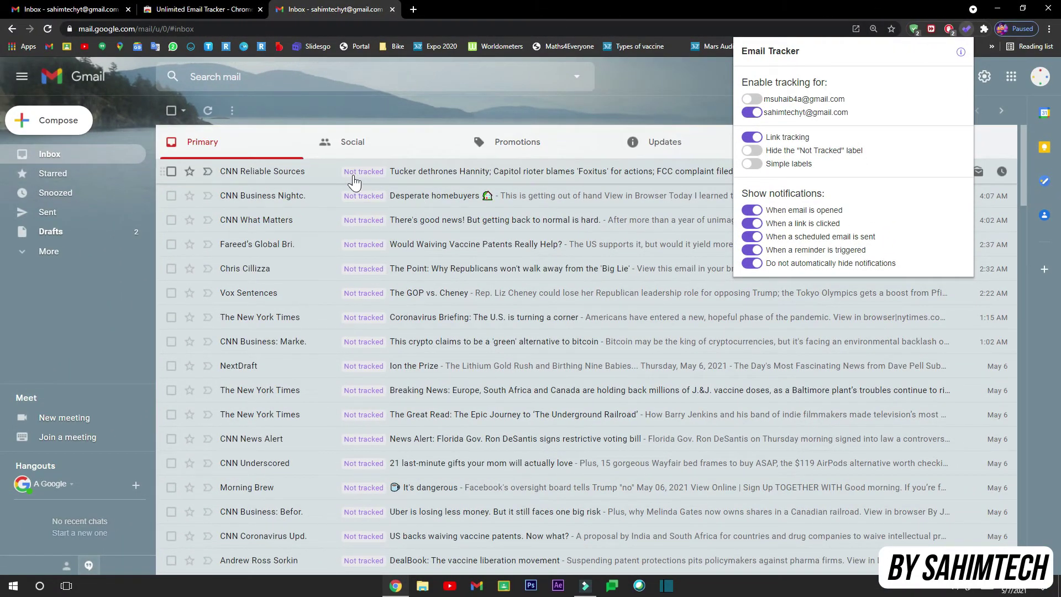
Turn hiding the "Not Tracked" label on, then back off again.
left_click(752, 152)
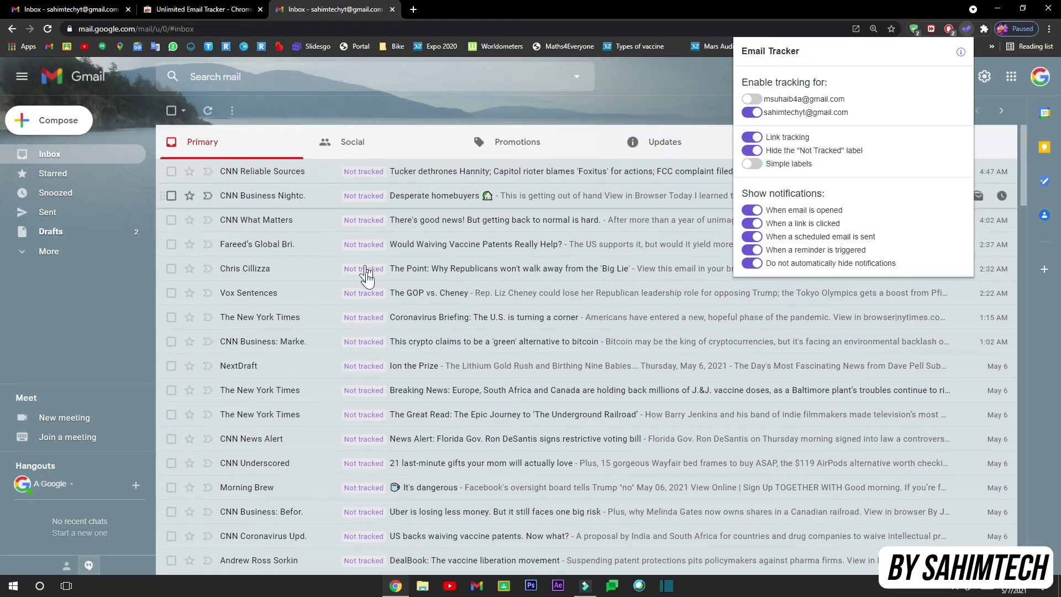
left_click(606, 108)
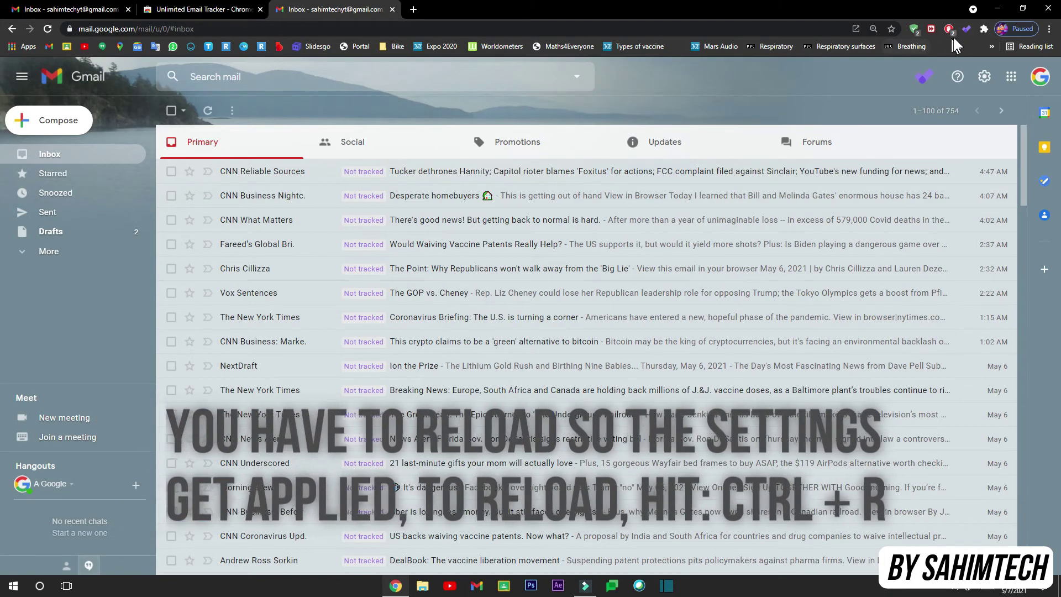
left_click(963, 31)
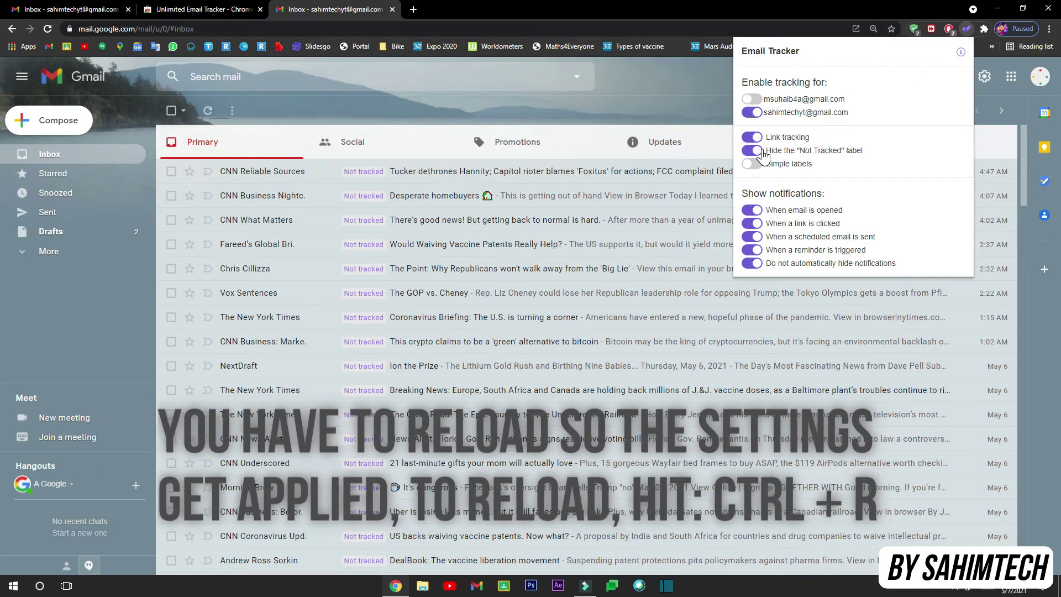
left_click(762, 153)
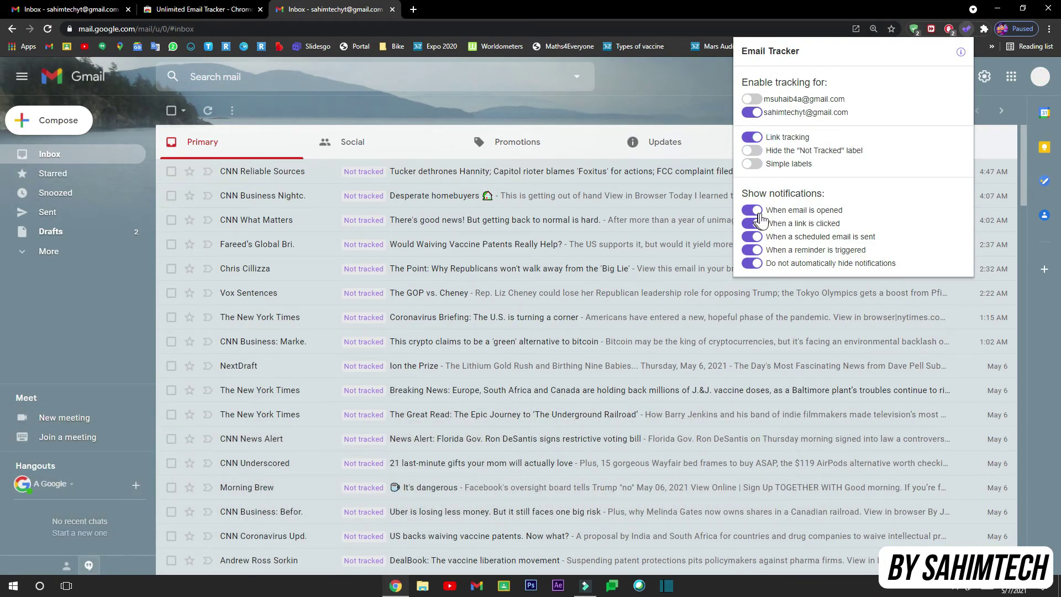
Toggle the opened-email notifications option and Simple labels on then off, and close the settings popup.
left_click_drag(764, 193, 790, 192)
left_click(753, 190)
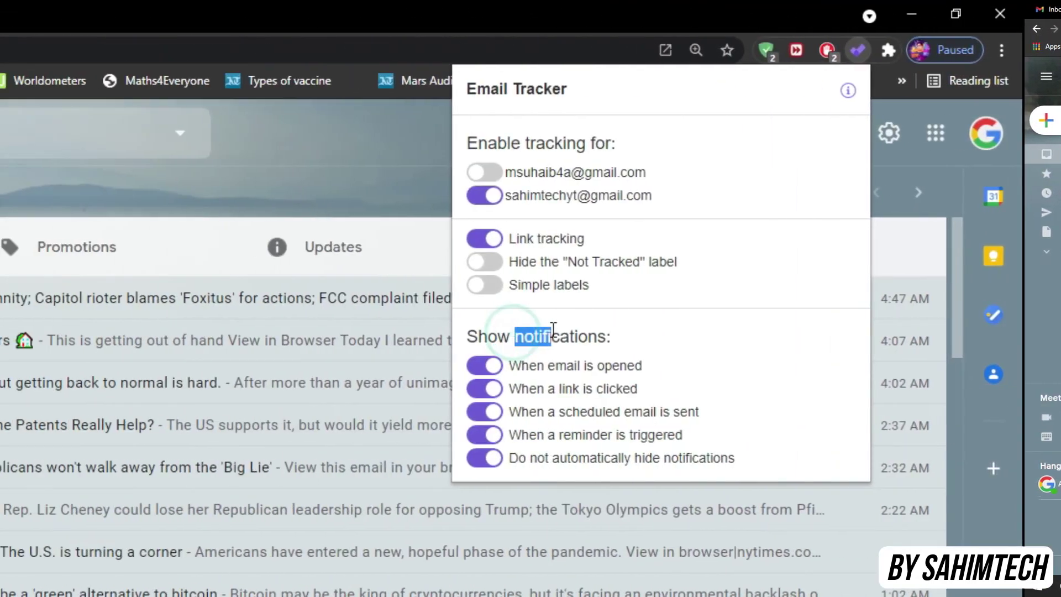
left_click(532, 366)
left_click(516, 285)
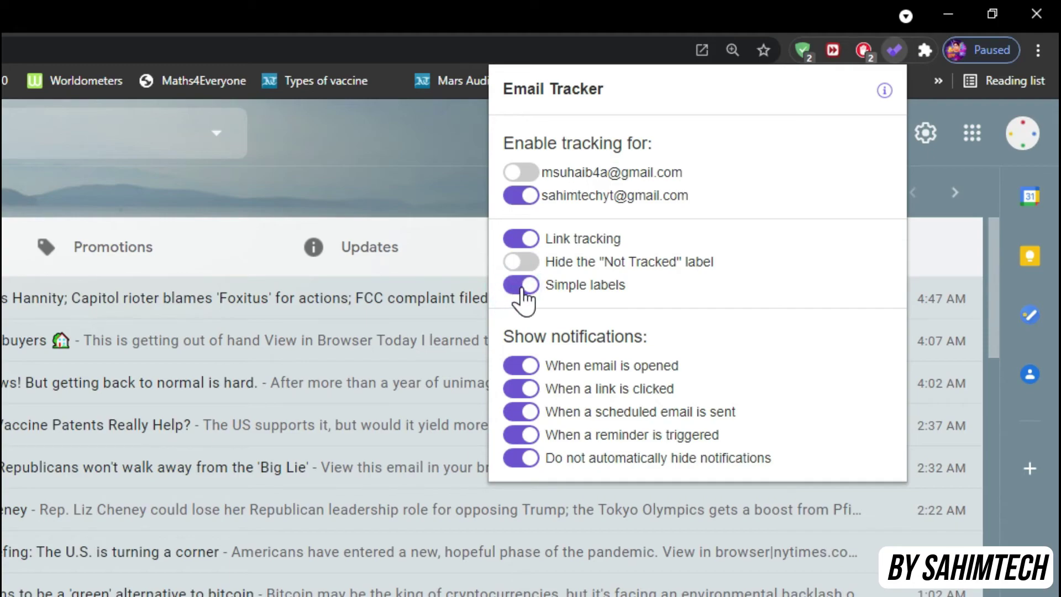
left_click(516, 285)
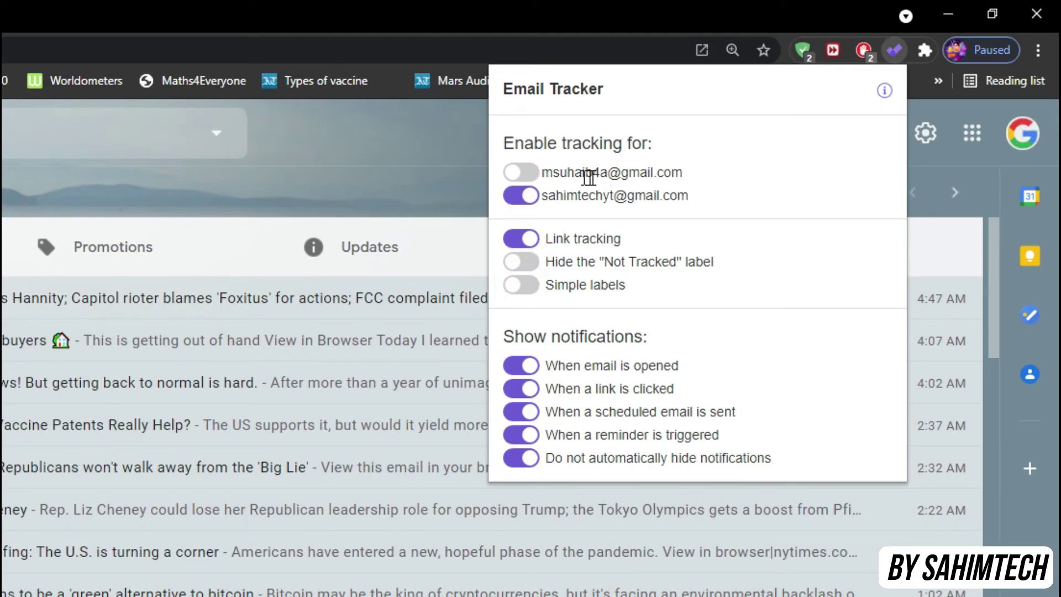
left_click(416, 173)
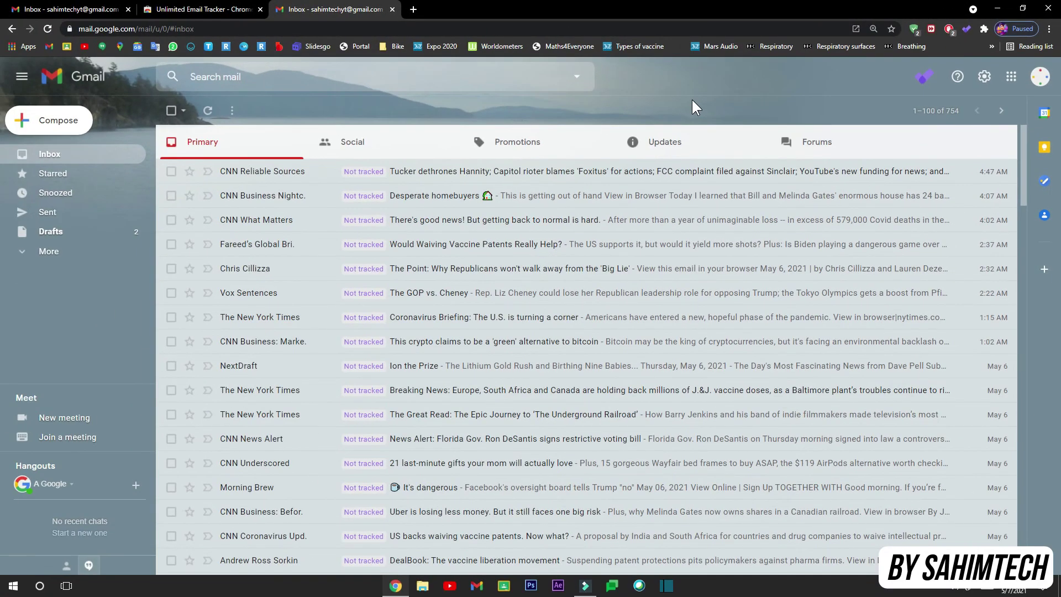